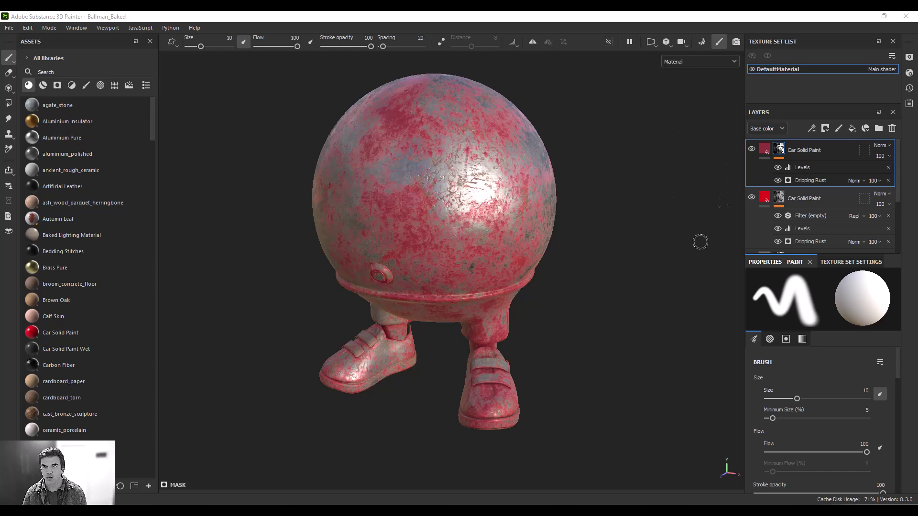
Hide the first Car Solid Paint layer, toggling the second one off and back on.
click(752, 149)
click(752, 197)
click(752, 197)
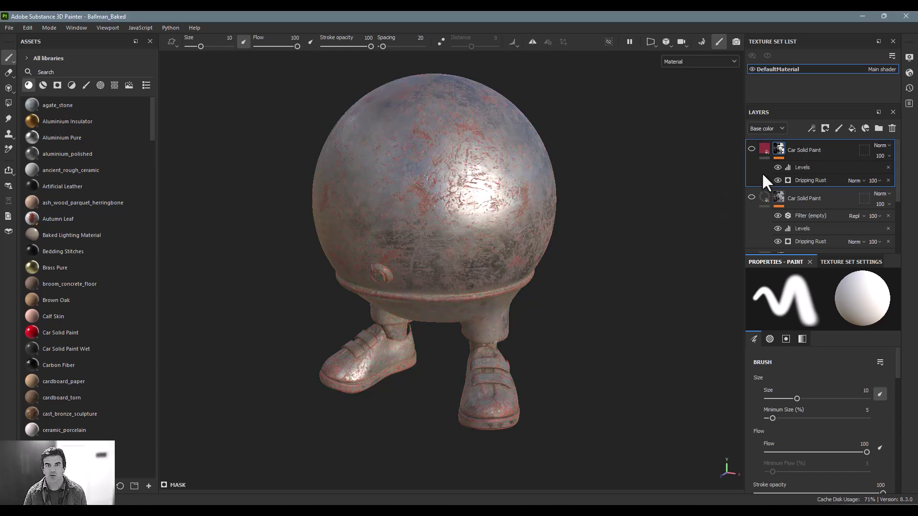
Add Fill layer 1 at the top with a pure black (000000) base colour.
click(849, 129)
click(837, 412)
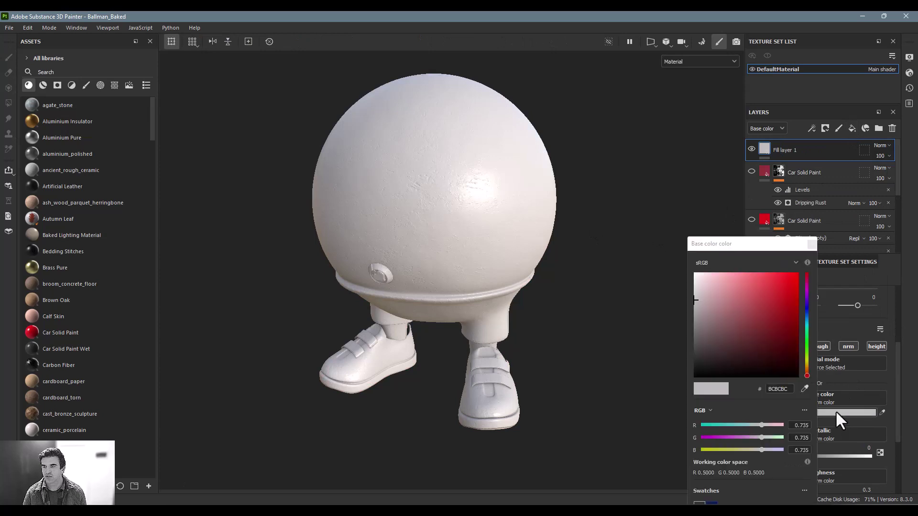
click(711, 376)
alt+drag(491, 321, 447, 246)
click(811, 244)
alt+drag(567, 227, 597, 205)
Add a black mask to Fill layer 1 with a Fill effect inside it.
click(825, 128)
click(838, 153)
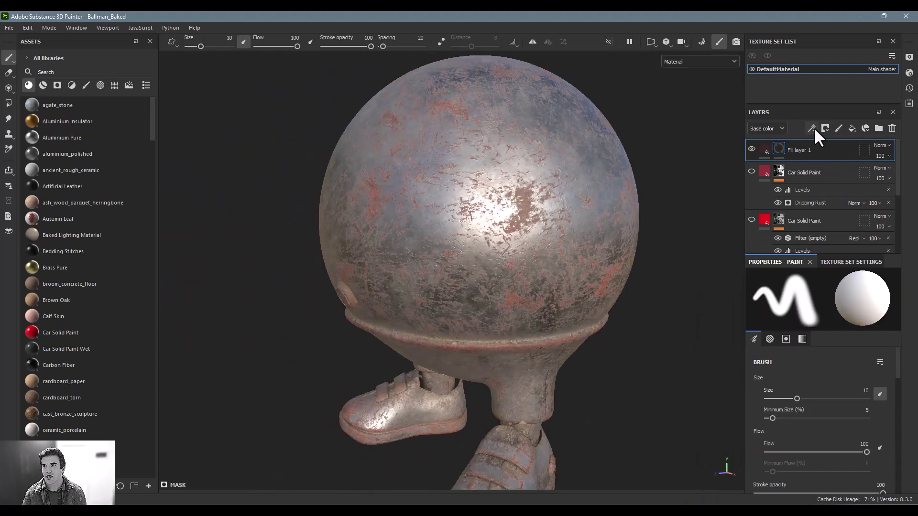
click(812, 128)
click(835, 159)
Use Grunge Cobweb as the mask fill's grayscale source with Balance raised to 0.9.
click(818, 351)
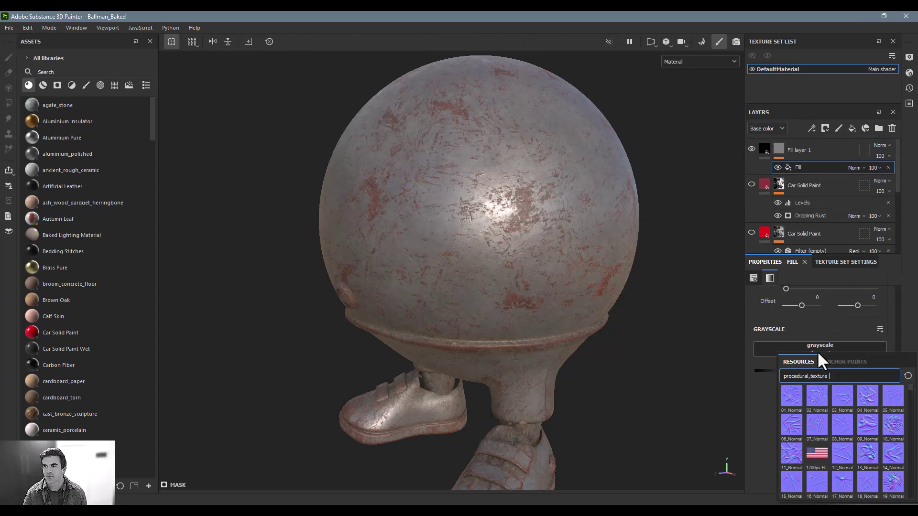
text(grunge p)
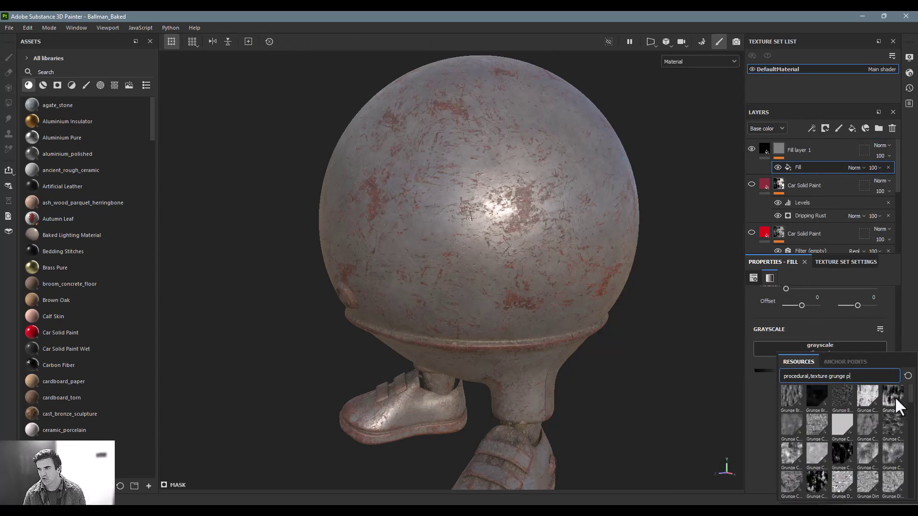
click(892, 395)
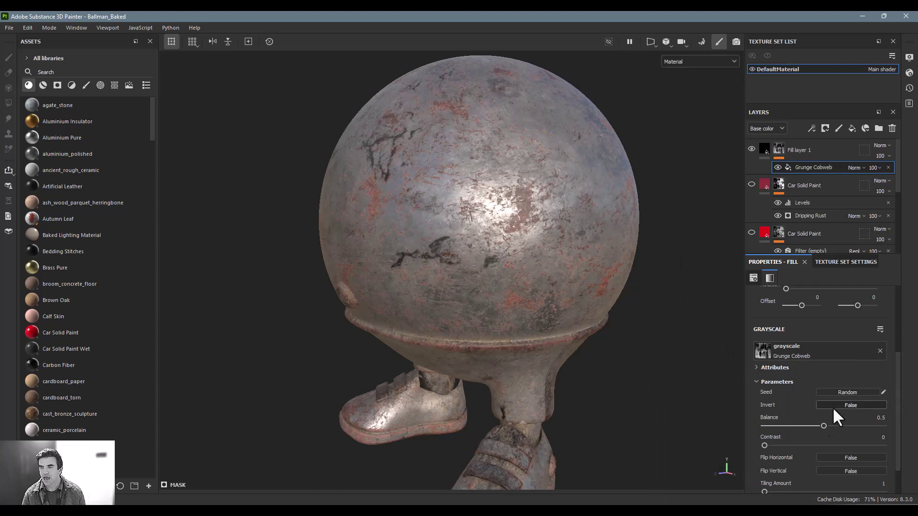
drag(825, 425, 870, 426)
Inspect the patchy black paint around the character, then select Fill layer 1.
alt+drag(510, 270, 668, 241)
scroll(641, 250, down, 5)
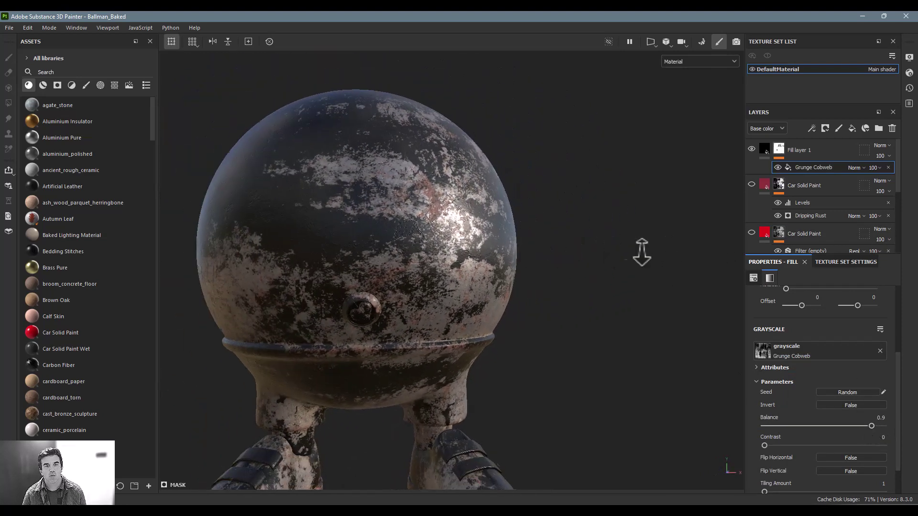
alt+drag(461, 297, 613, 246)
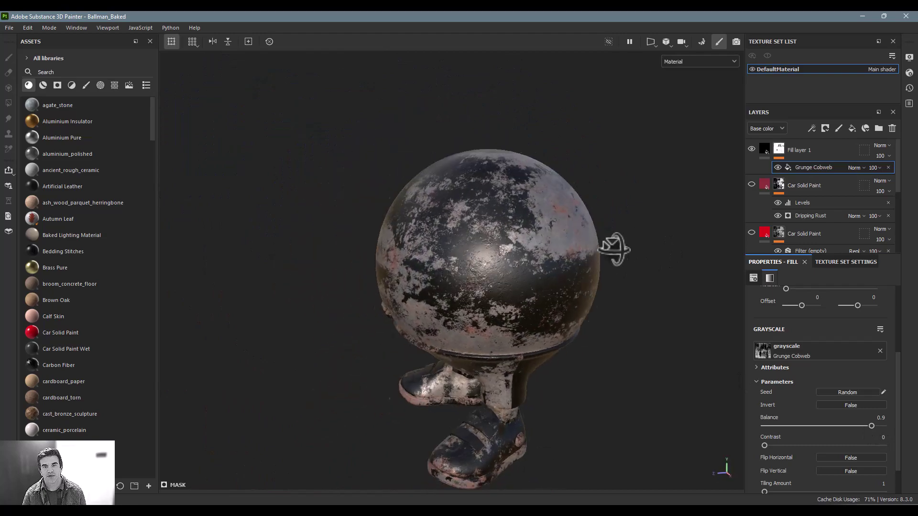
scroll(549, 262, up, 3)
scroll(549, 262, up, 3)
alt+middle_drag(549, 261, 506, 273)
scroll(601, 287, up, 3)
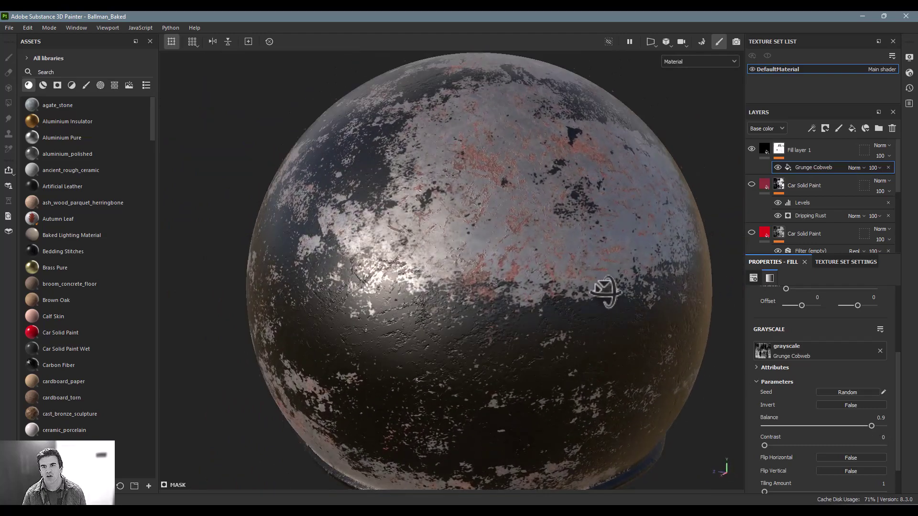
alt+drag(600, 286, 638, 314)
scroll(454, 307, down, 3)
alt+drag(453, 307, 580, 291)
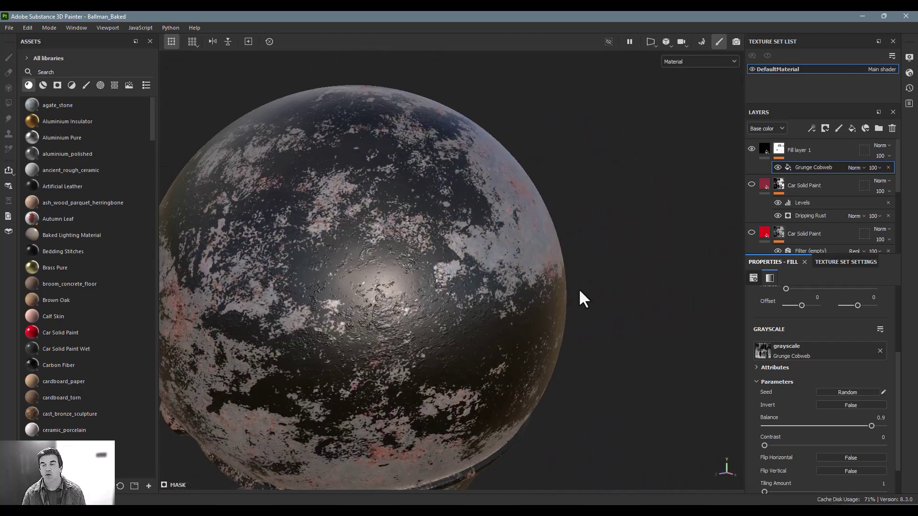
click(766, 148)
Set Fill layer 1's Height to 0.2195 and inspect the raised paint flakes close up.
scroll(818, 383, down, 2)
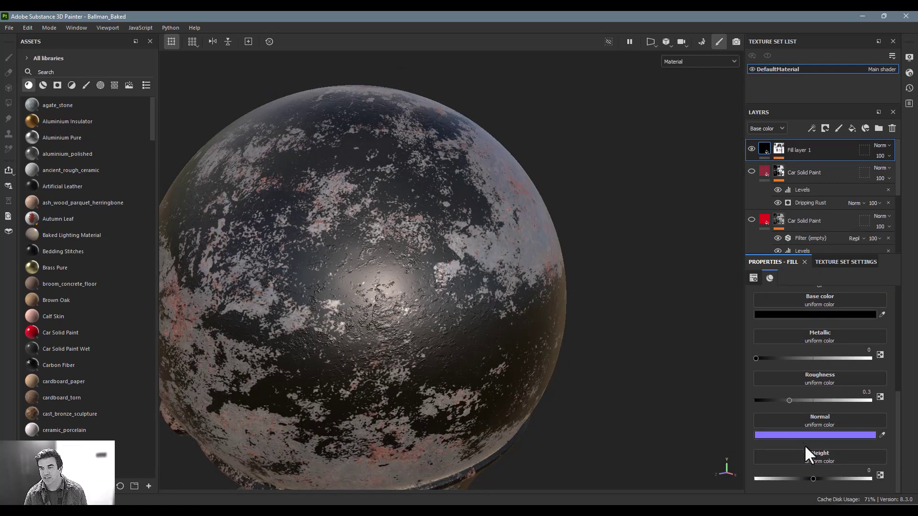
click(814, 479)
mouse_move(813, 478)
mouse_down()
mouse_move(825, 478)
mouse_move(789, 478)
mouse_move(826, 479)
mouse_up()
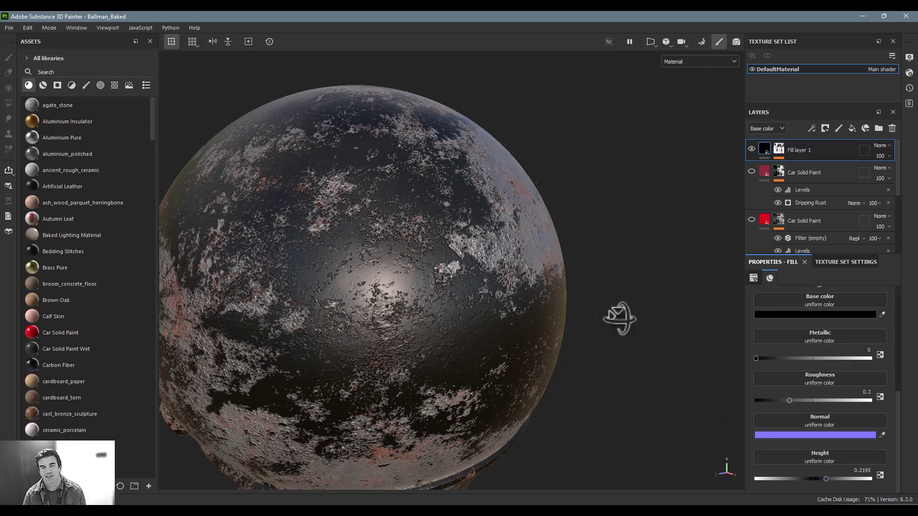
alt+drag(614, 317, 604, 420)
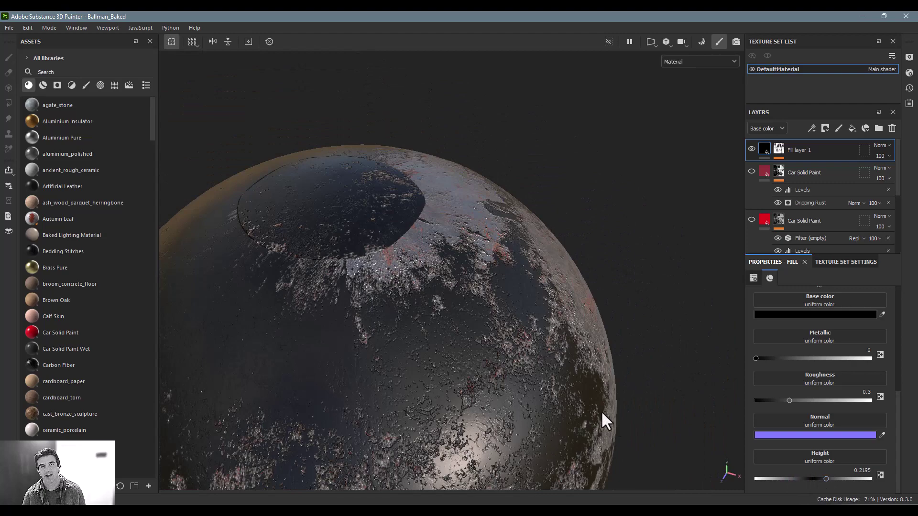
alt+middle_drag(604, 420, 489, 342)
alt+right_drag(489, 341, 549, 285)
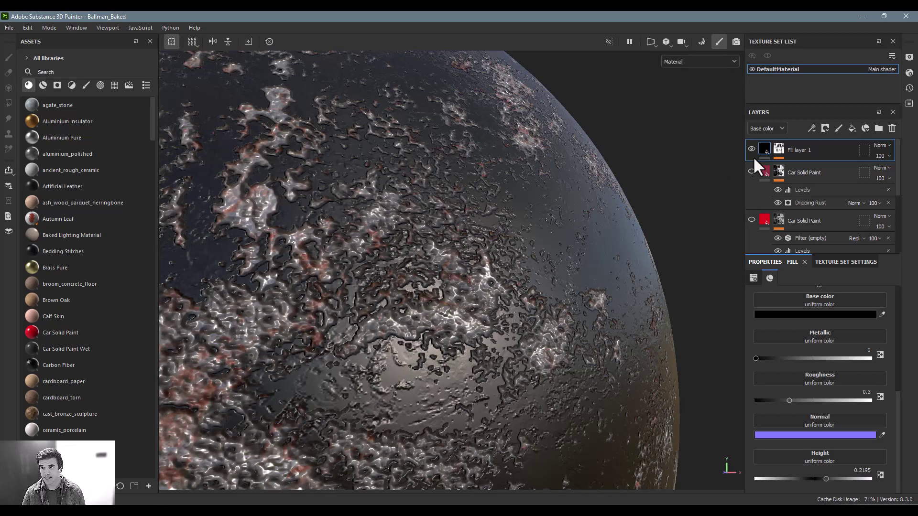
Add an empty Filter effect above the Grunge Cobweb fill in Fill layer 1's mask.
click(780, 148)
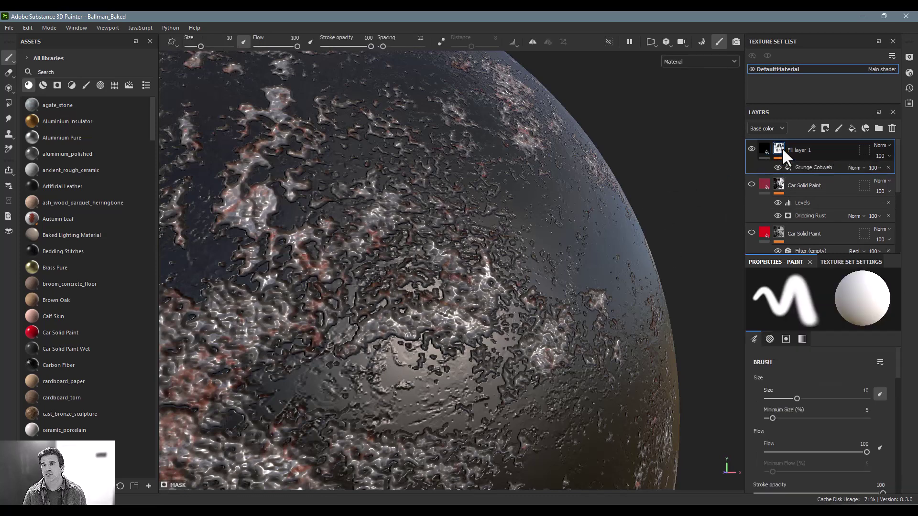
click(807, 167)
click(812, 128)
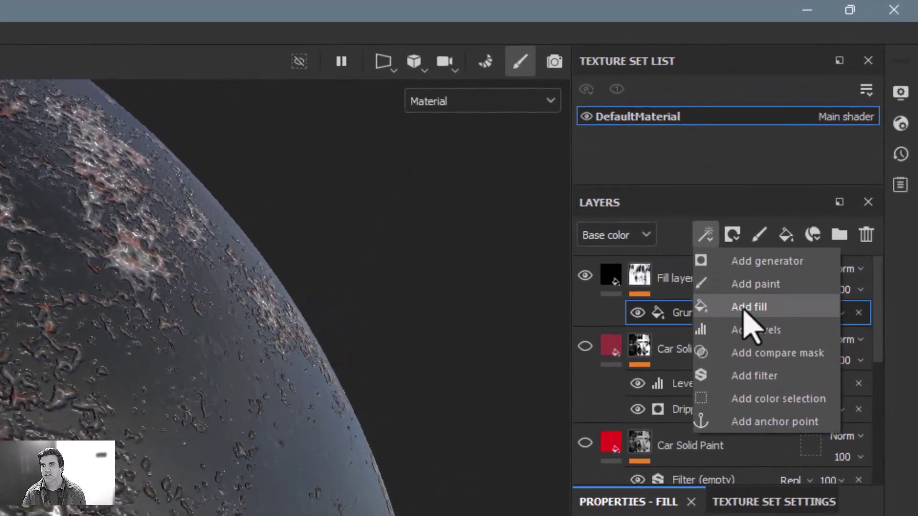
click(754, 376)
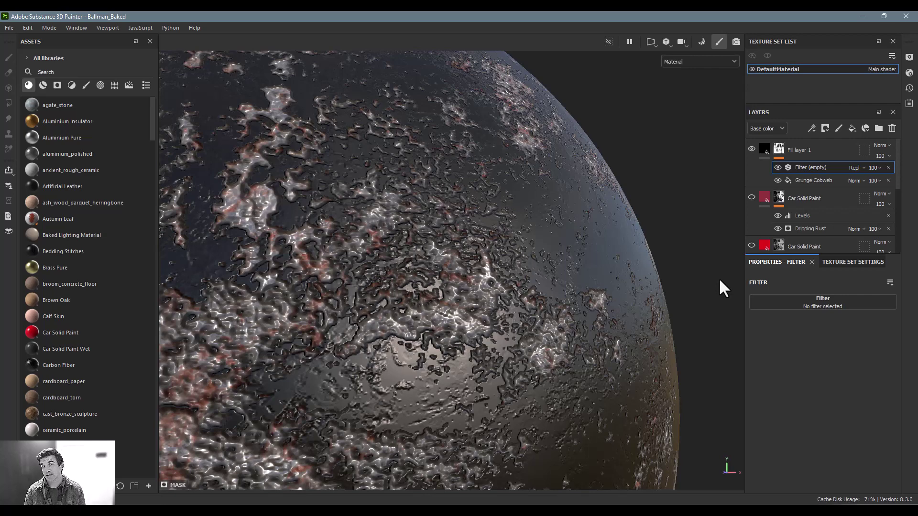
click(823, 304)
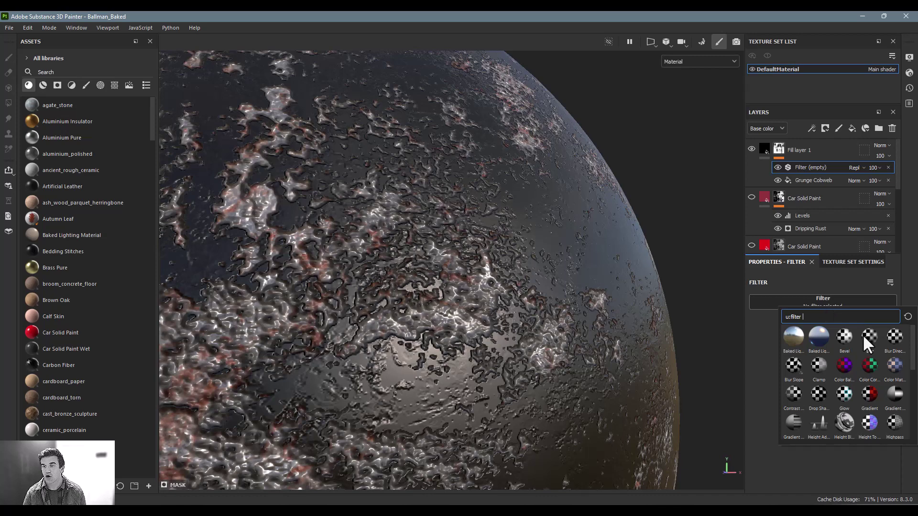
Make the mask filter a Blur and settle its Blur Intensity at 0.12.
mouse_move(863, 335)
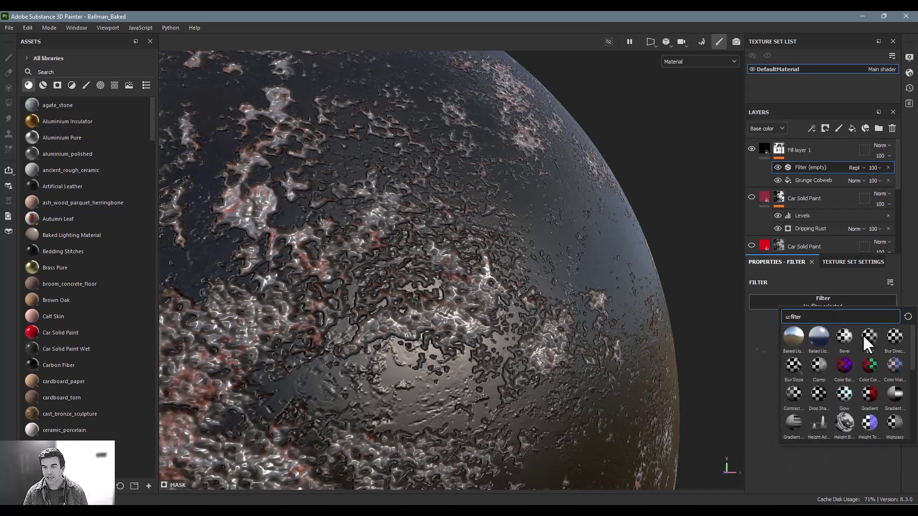
click(862, 335)
drag(762, 350, 760, 349)
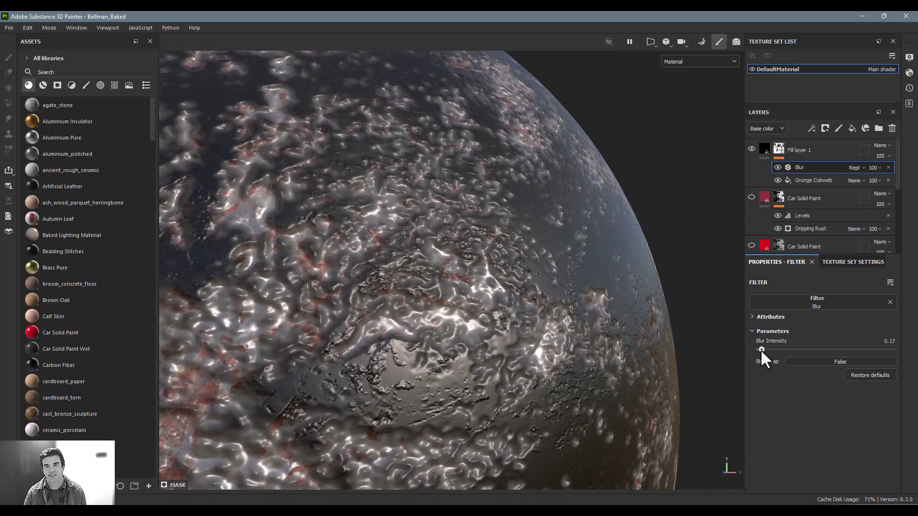
alt+drag(575, 309, 601, 308)
alt+right_drag(600, 308, 382, 294)
double_click(888, 342)
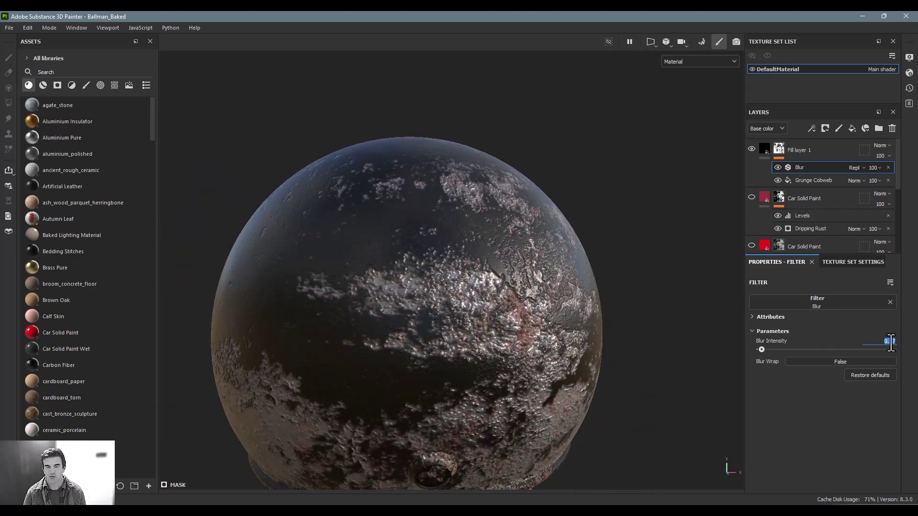
text(0.1)
key(Return)
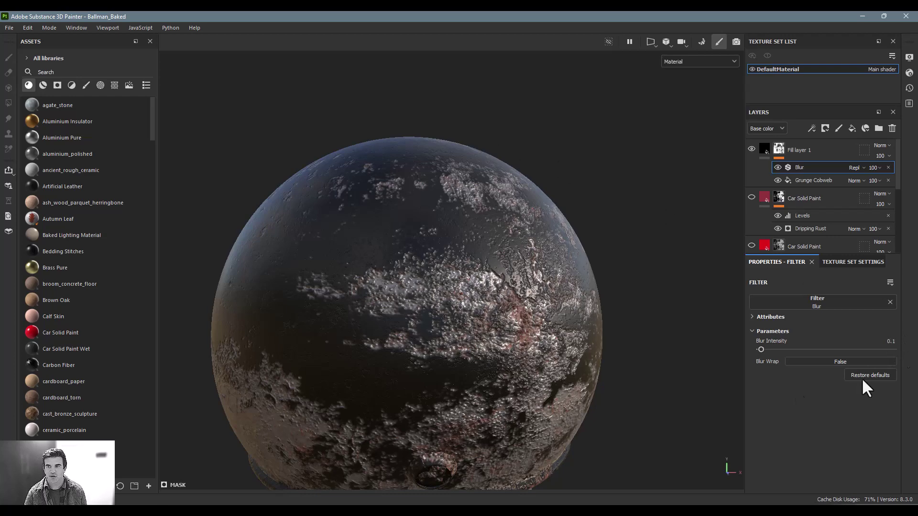
mouse_move(760, 348)
mouse_down()
mouse_move(817, 349)
mouse_move(759, 359)
mouse_move(761, 350)
mouse_up()
alt+drag(430, 239, 507, 261)
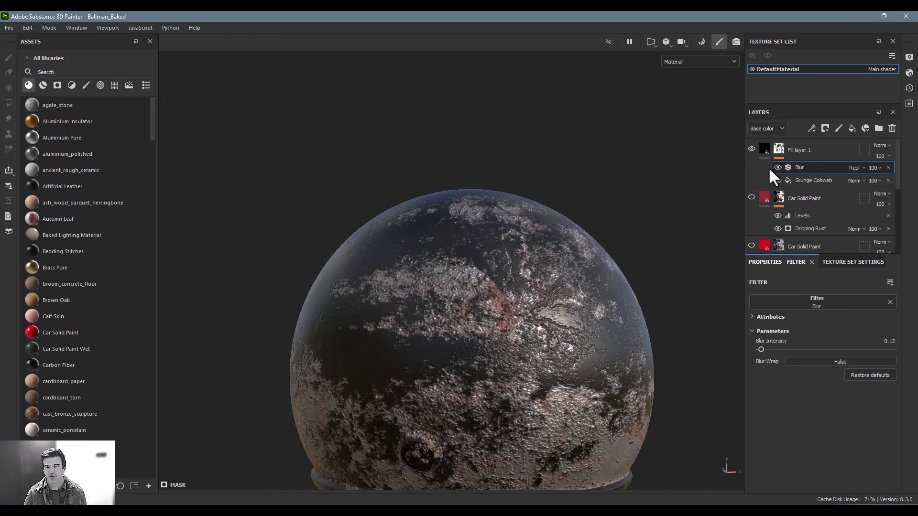
alt+drag(698, 239, 459, 170)
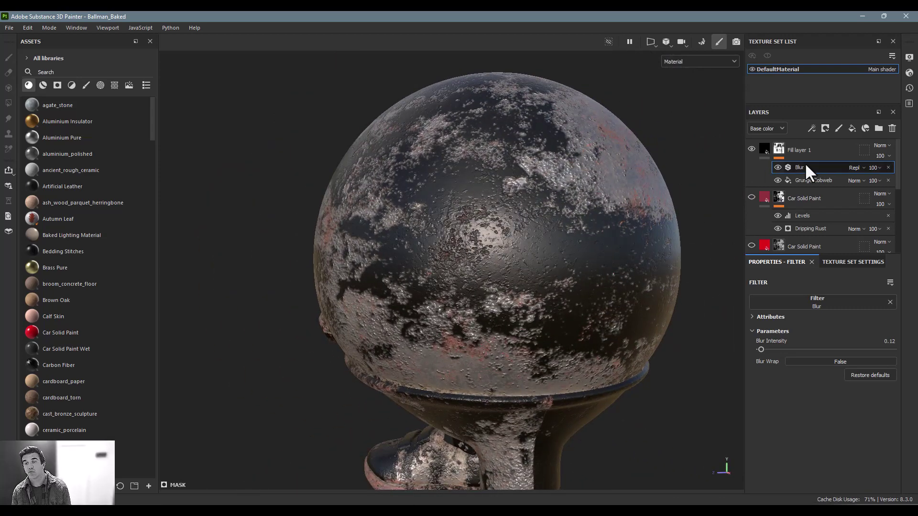
Delete the Grunge Cobweb and Blur mask effects and remove Fill layer 1's mask.
click(809, 181)
key(Delete)
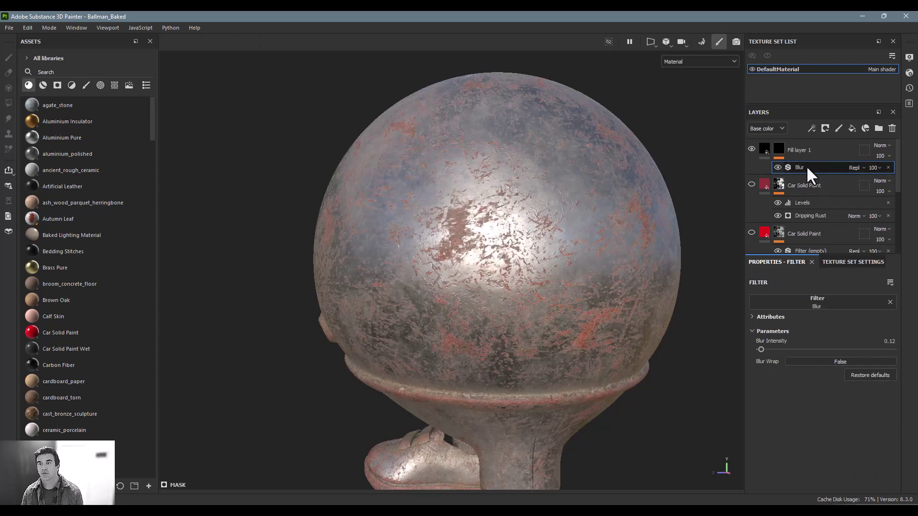
key(Delete)
right_click(779, 149)
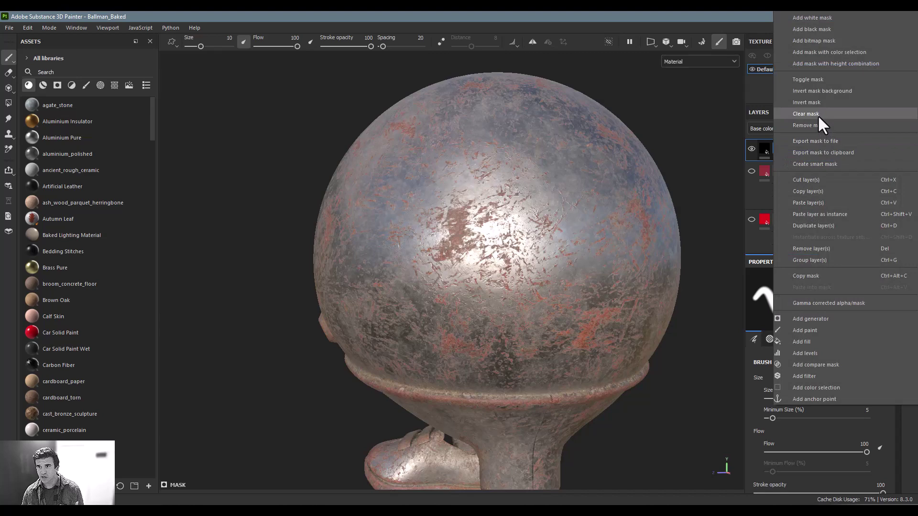
click(817, 124)
alt+drag(477, 181, 596, 232)
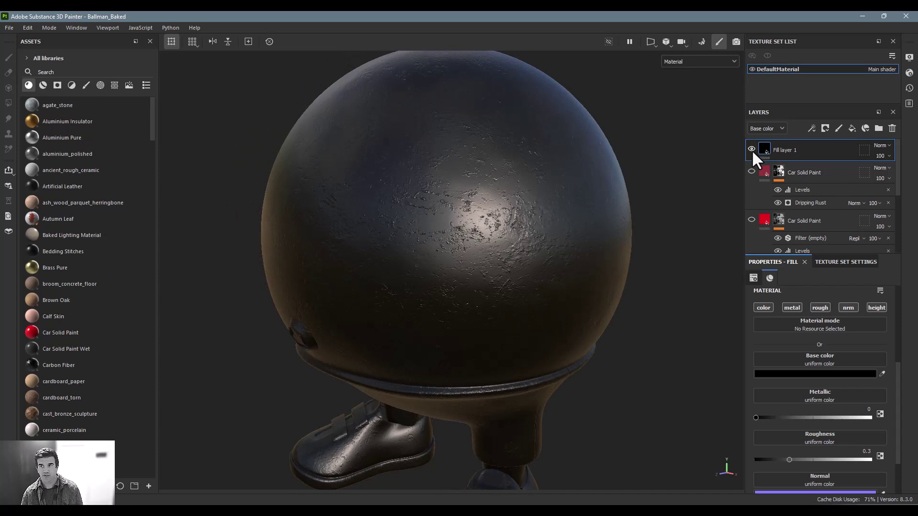
Add a filter to Fill layer 1 and set it to HSL Perceptive.
click(817, 128)
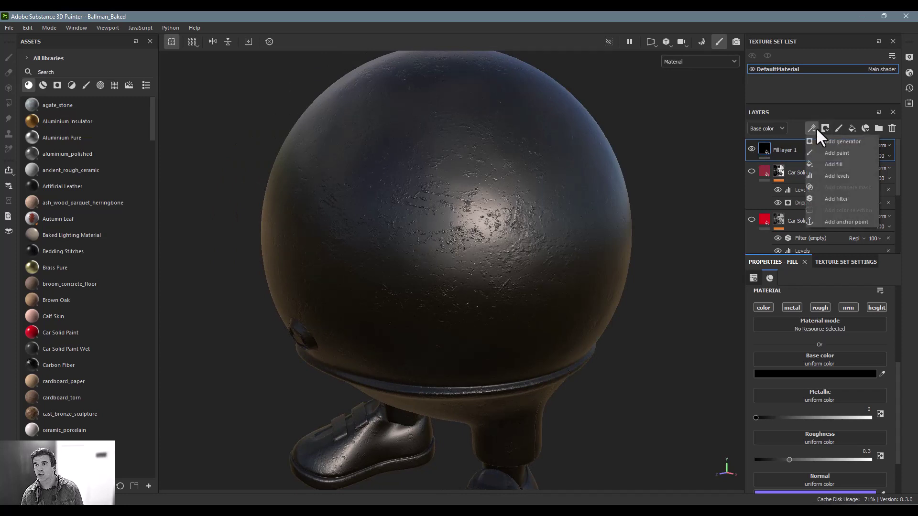
click(842, 195)
click(838, 316)
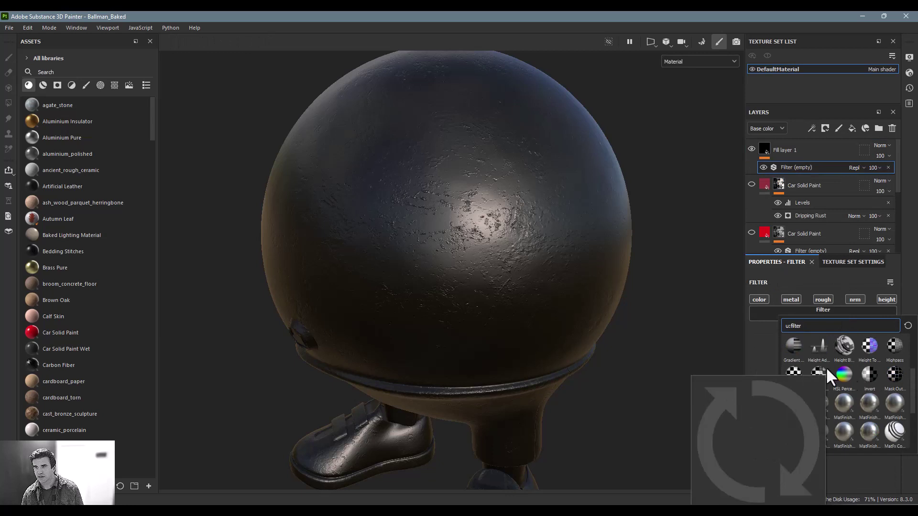
click(842, 376)
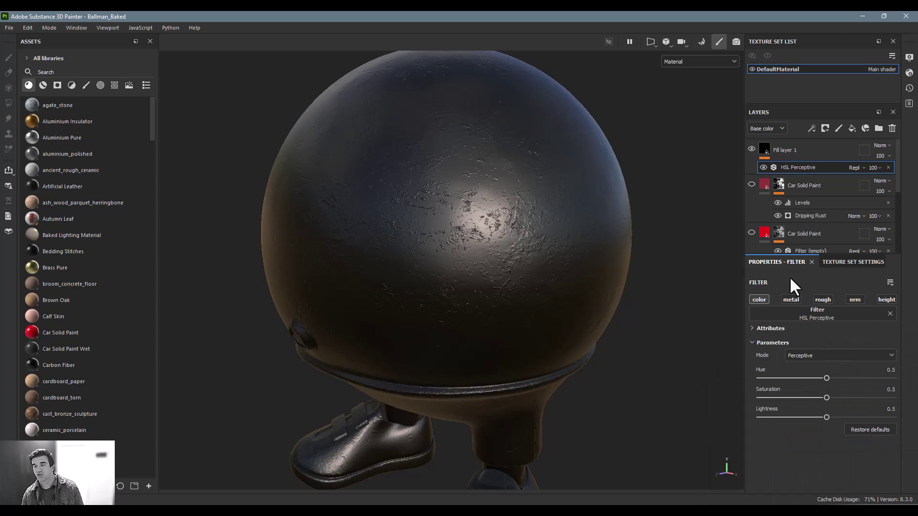
Change Fill layer 1's base colour to green.
click(761, 148)
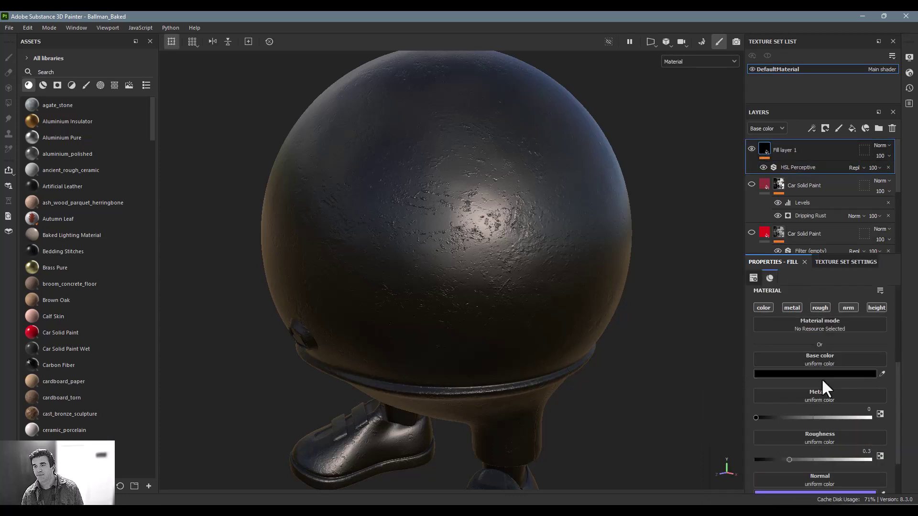
scroll(821, 377, up, 1)
click(836, 398)
click(775, 310)
click(806, 337)
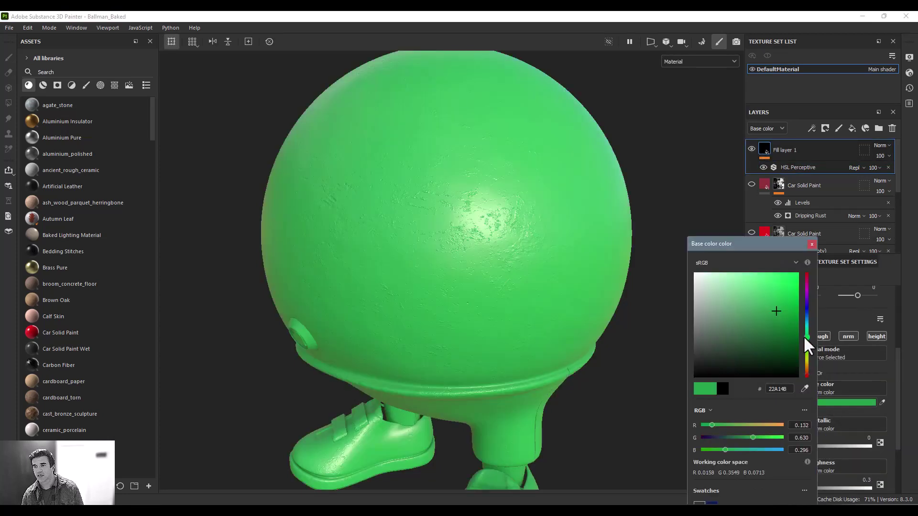
click(811, 244)
Set the HSL Perceptive filter to saturation 0.665 with a red hue and darker lightness.
click(788, 166)
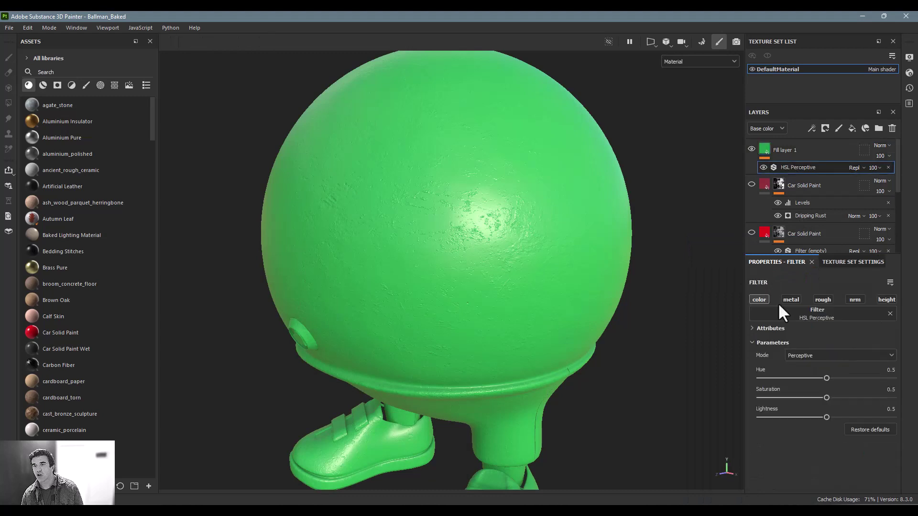
drag(824, 396, 801, 378)
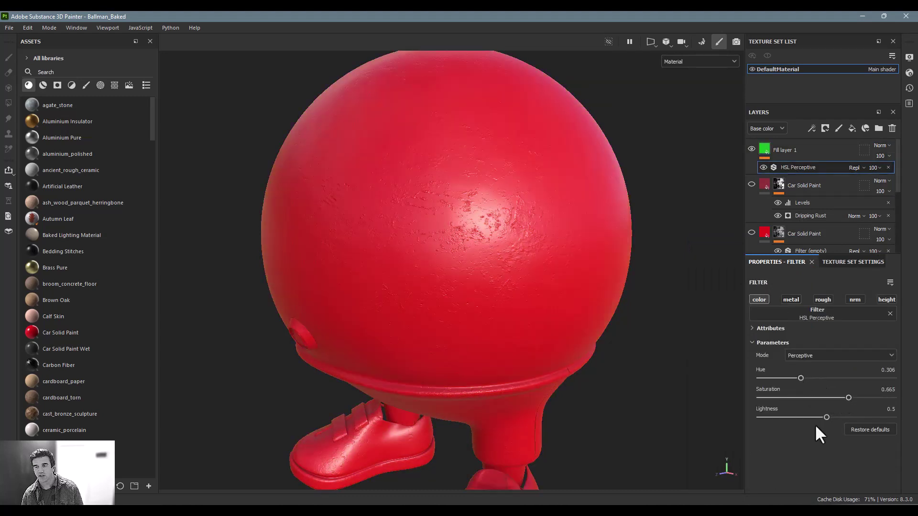
drag(817, 418, 786, 417)
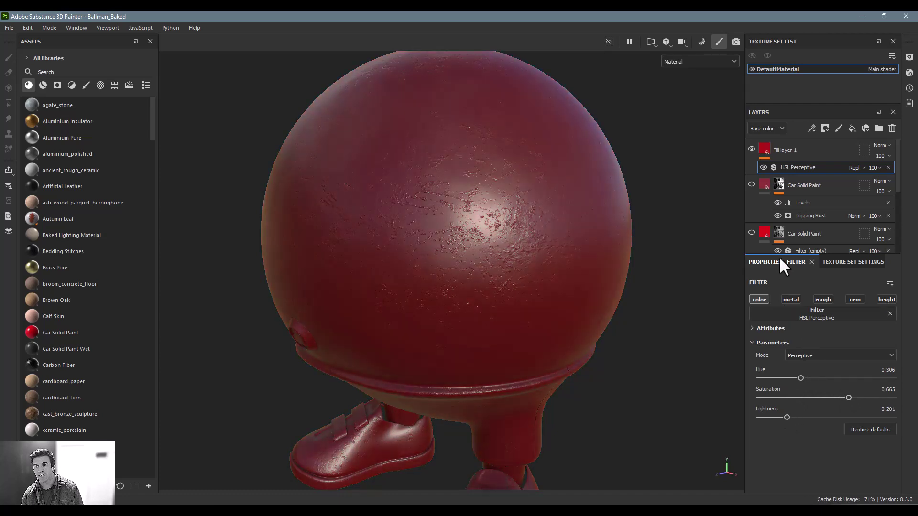
Toggle the HSL filter on and off repeatedly to compare the maroon tint with green.
click(763, 165)
click(764, 165)
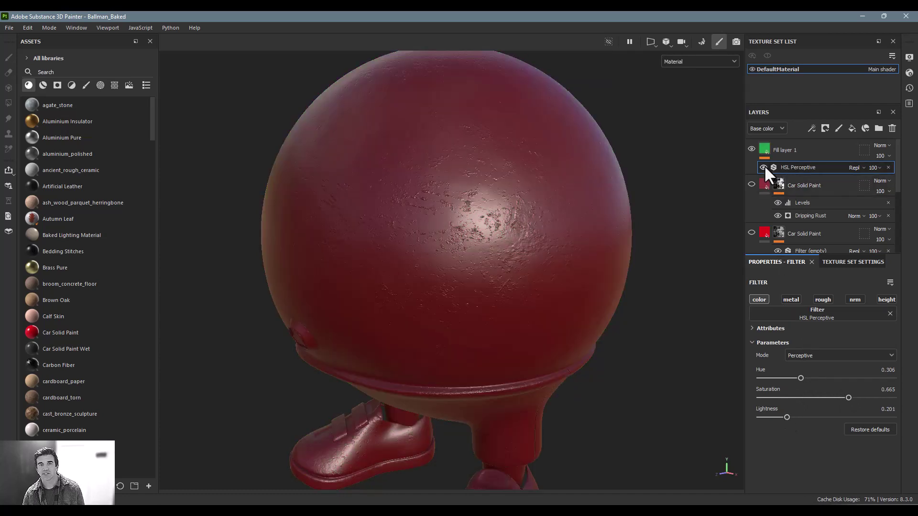
click(764, 165)
click(764, 165)
click(763, 165)
click(763, 166)
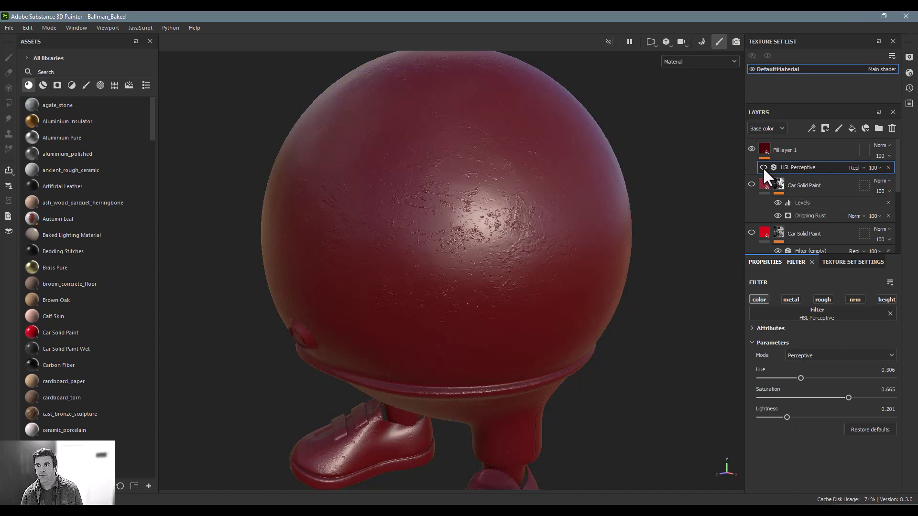
click(762, 167)
click(762, 167)
click(762, 167)
click(761, 166)
click(761, 167)
click(762, 166)
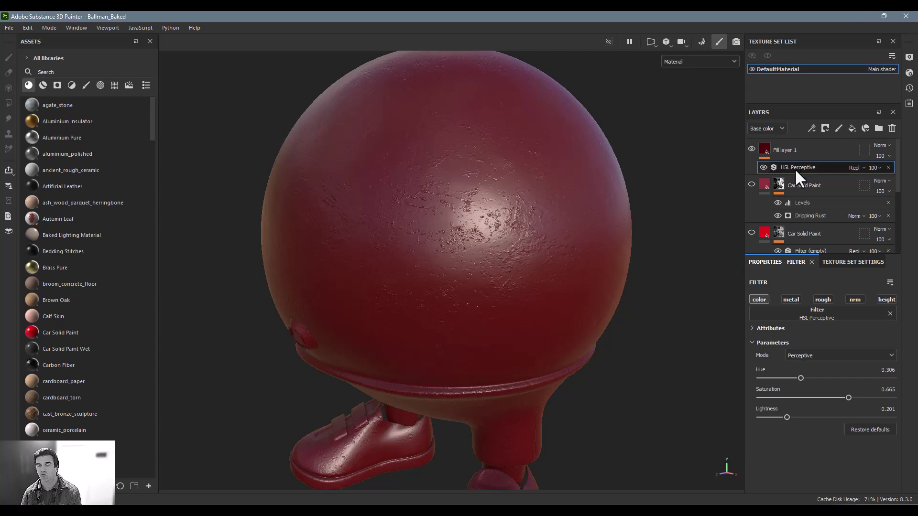
Remove the HSL Perceptive filter and reset Fill layer 1's base colour to black.
key(Delete)
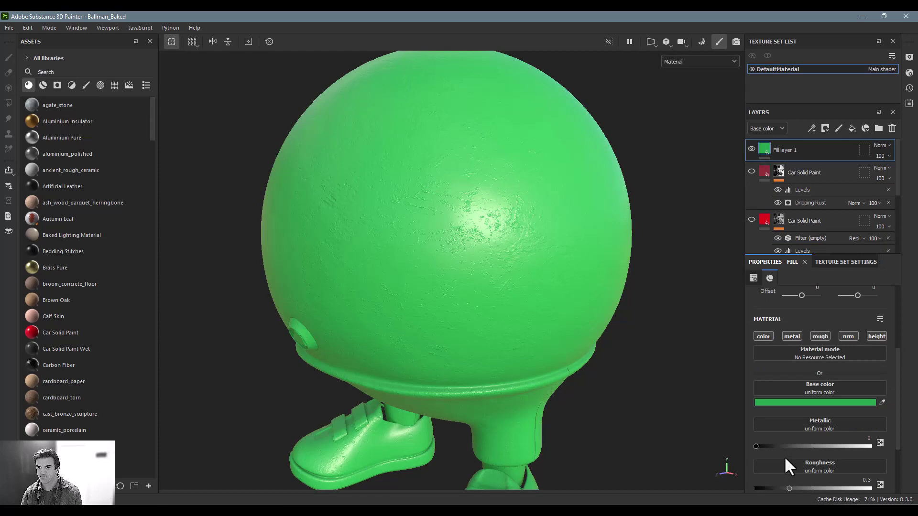
click(819, 402)
drag(776, 312, 691, 383)
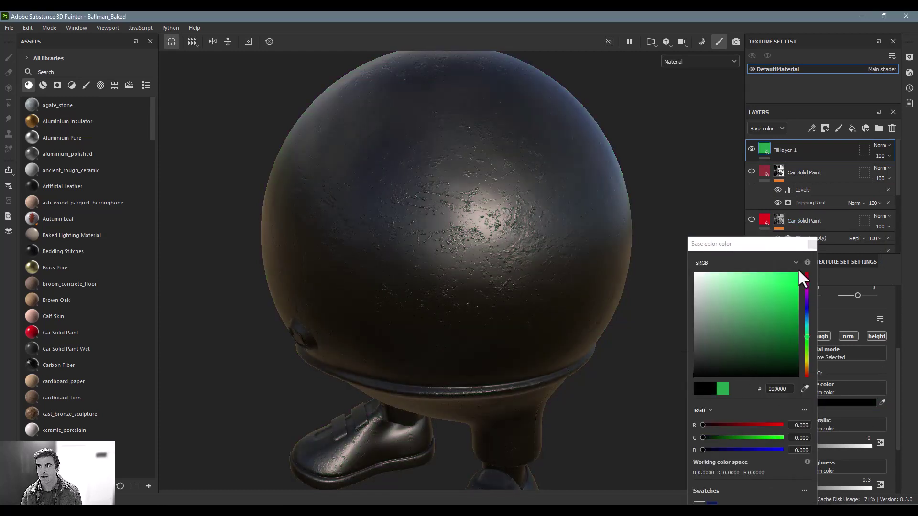
click(812, 245)
Add a MatFx Peeling Paint filter with Peeling Level 0.32 and Air Bubble Density 0.29.
right_click(819, 149)
click(832, 191)
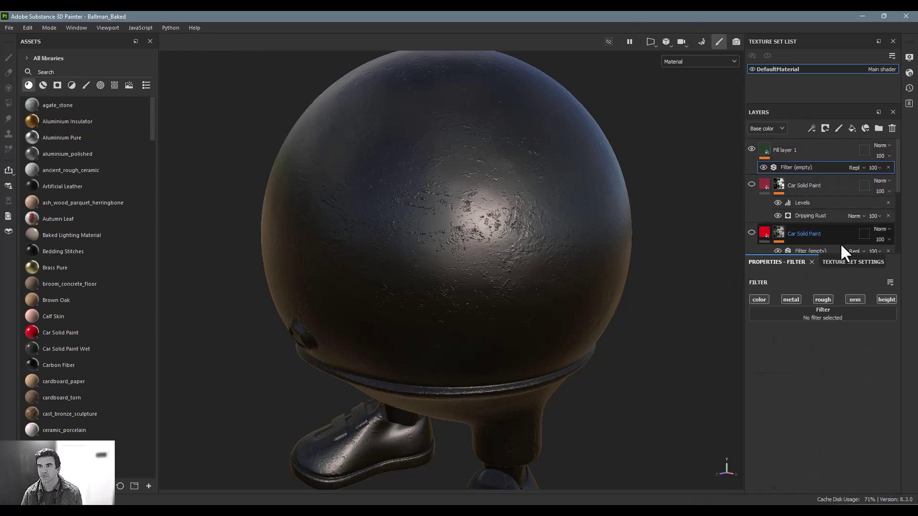
click(833, 314)
scroll(836, 391, down, 5)
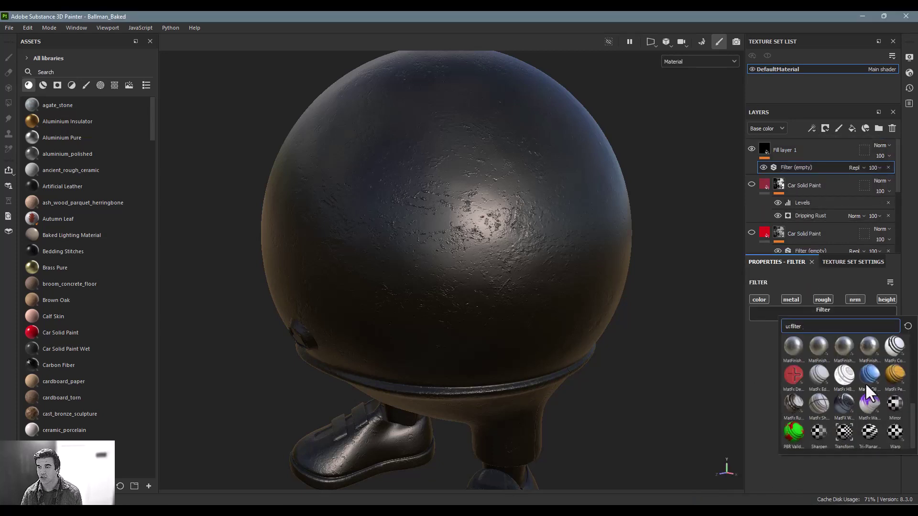
click(896, 374)
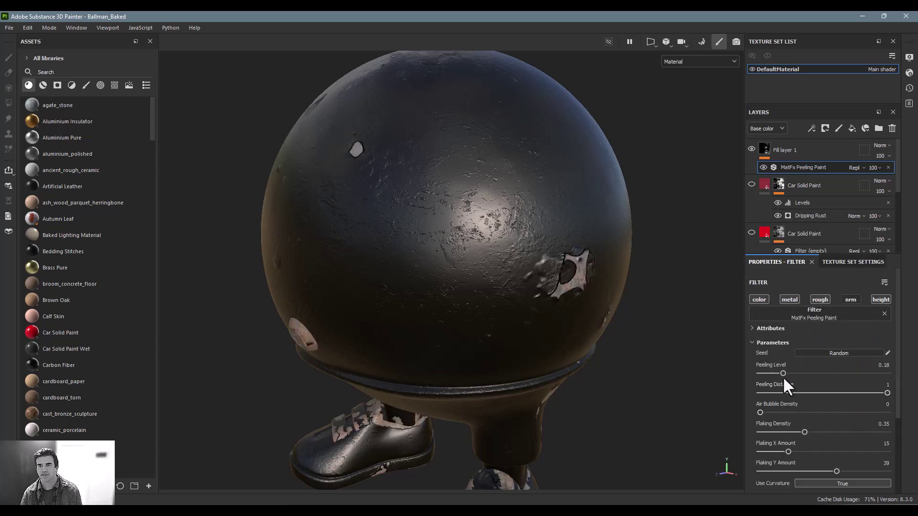
mouse_move(783, 373)
mouse_down()
mouse_move(816, 368)
mouse_move(788, 366)
mouse_move(813, 392)
mouse_move(786, 392)
mouse_move(801, 391)
mouse_up()
click(801, 372)
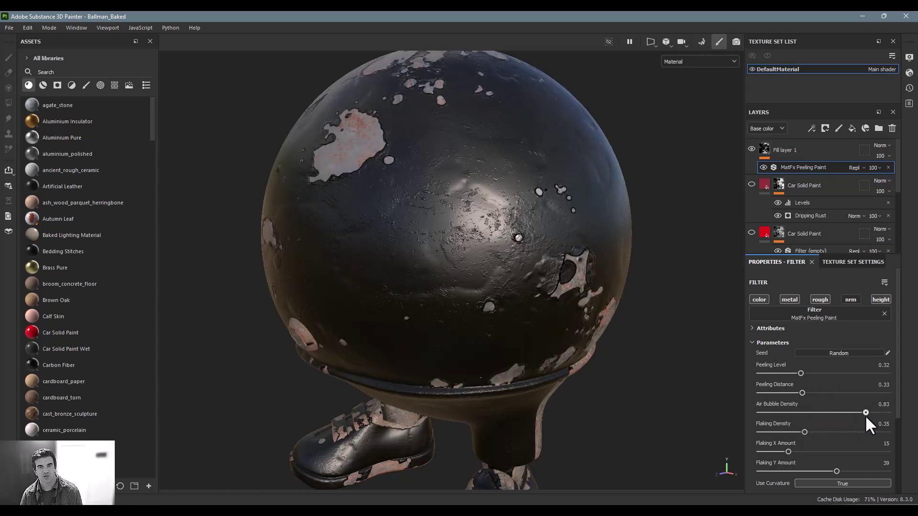
drag(864, 417, 796, 412)
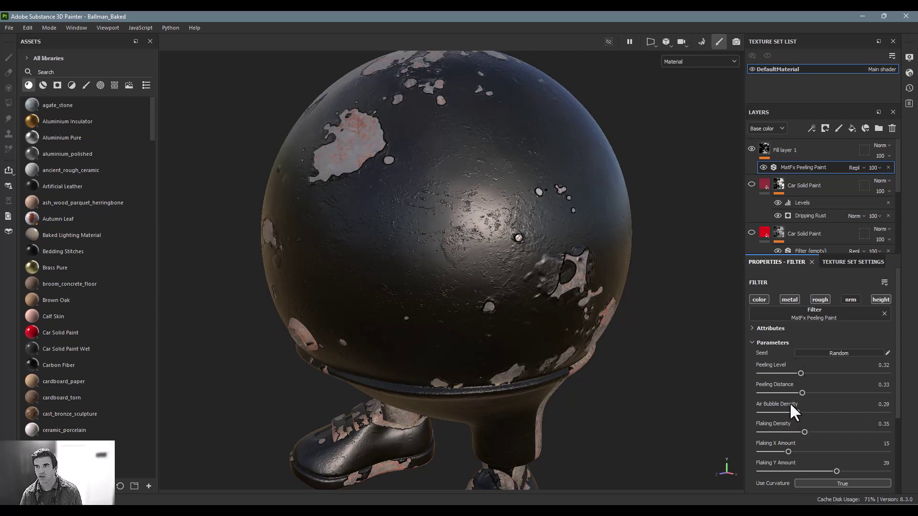
Remove the MatFx Peeling Paint filter, close the filter browser unused, and delete Fill layer 1.
click(884, 313)
click(878, 316)
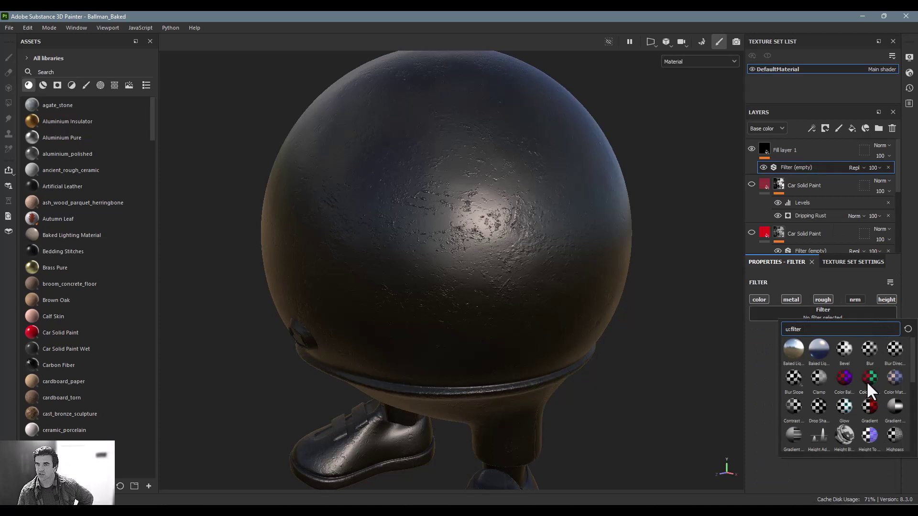
scroll(819, 411, down, 5)
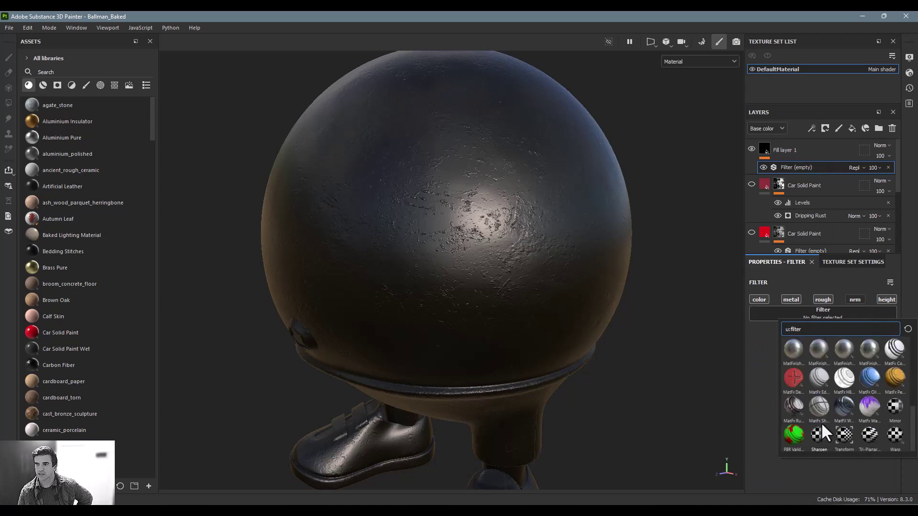
mouse_move(864, 440)
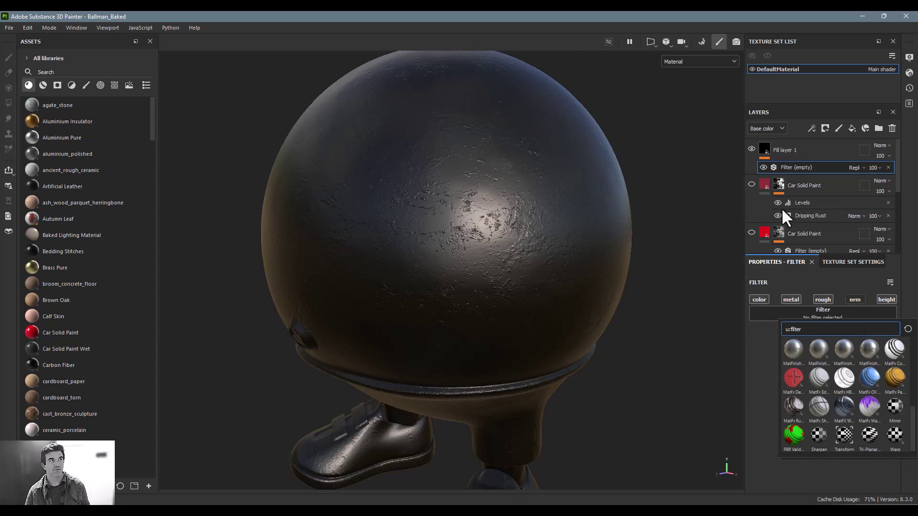
click(800, 165)
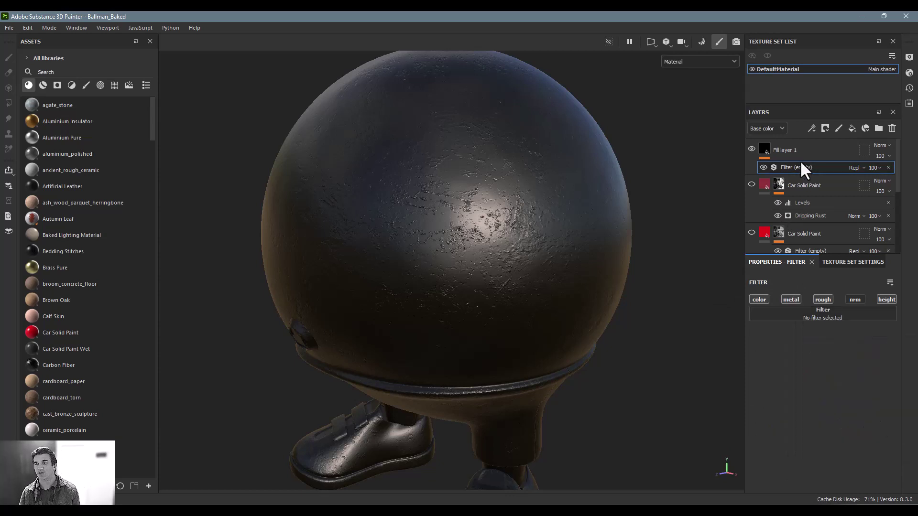
key(Delete)
key(Delete)
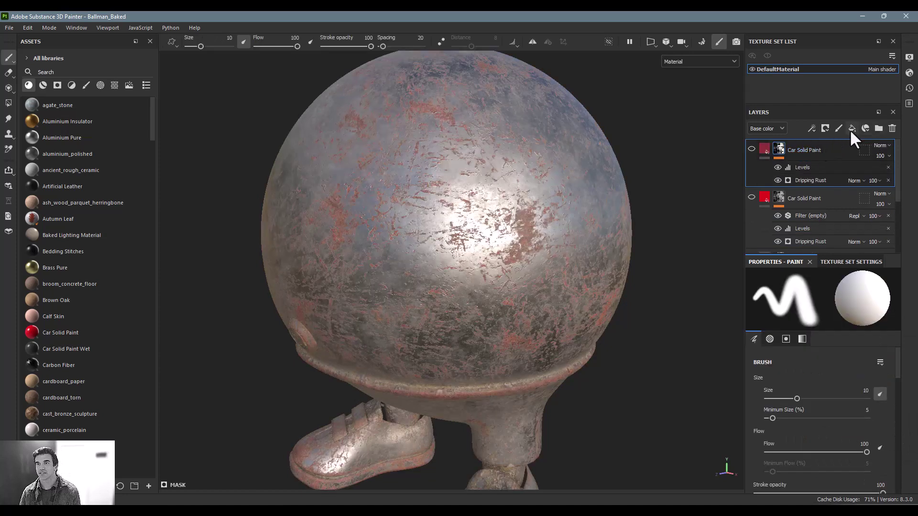
Add a new fill layer that affects only the height channel, with height -0.2846.
click(849, 127)
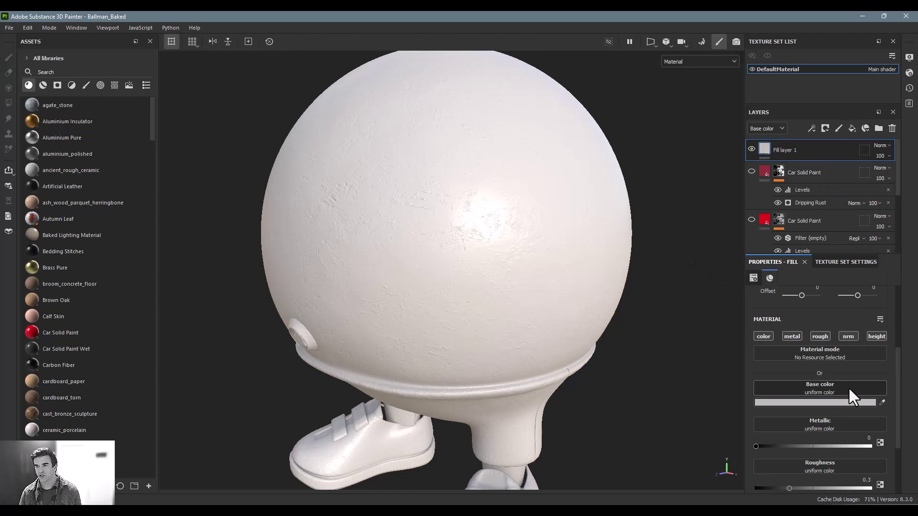
ctrl+click(876, 337)
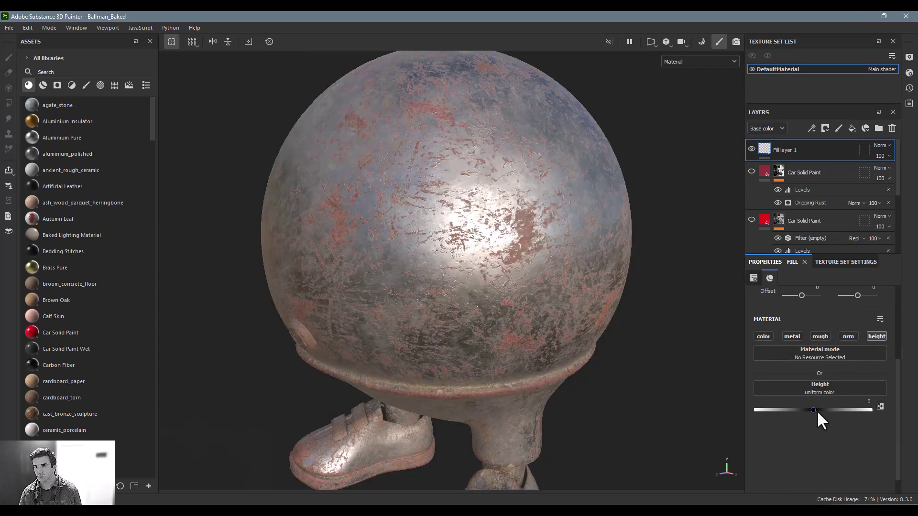
drag(811, 408, 796, 409)
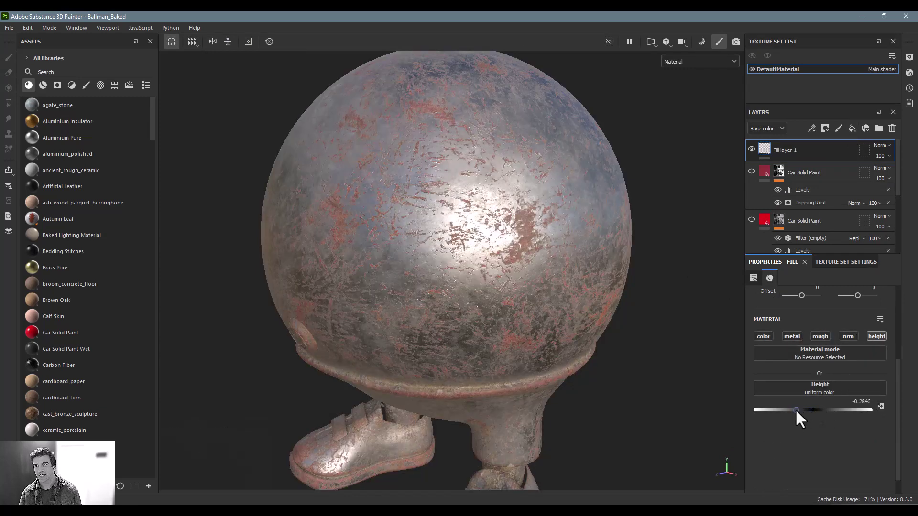
Give Fill layer 1 a black mask with a Paint effect.
click(825, 128)
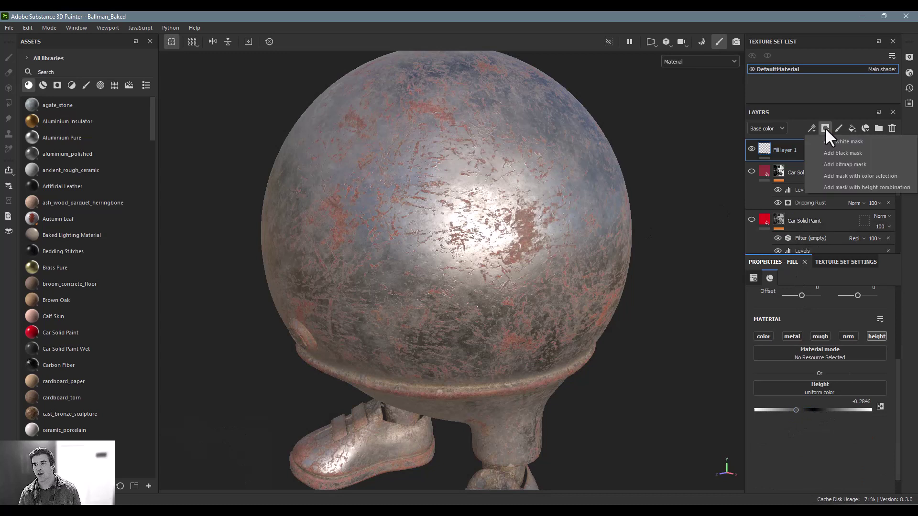
click(840, 152)
click(811, 128)
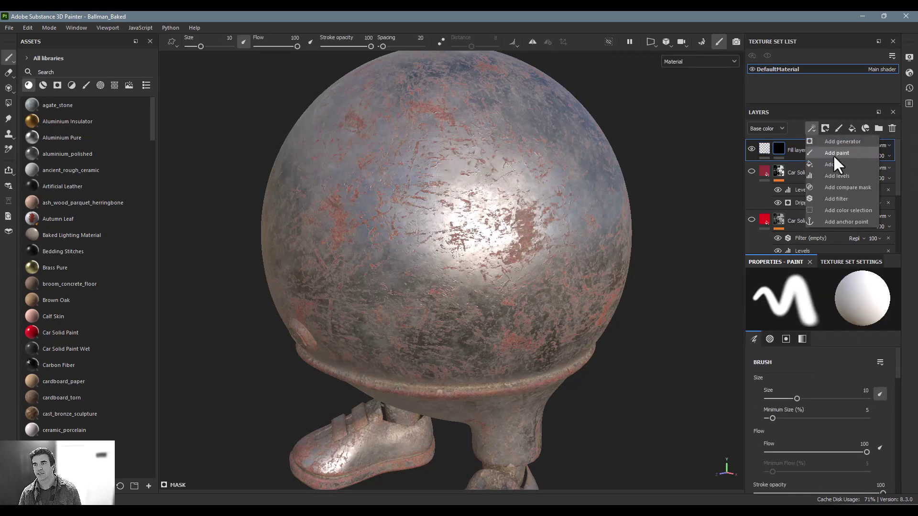
click(835, 154)
Filter the assets to brushes, search 'crack', and load the Cracks brush.
click(86, 85)
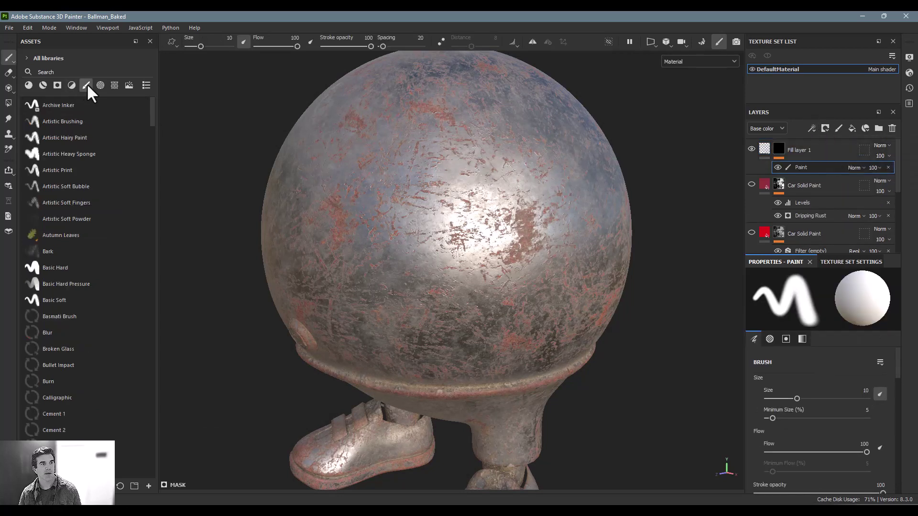
click(91, 72)
text(crac)
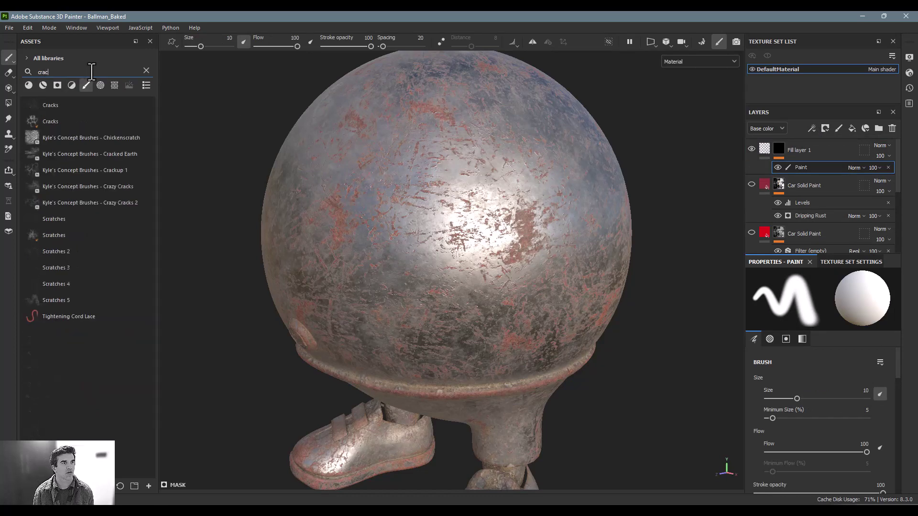
text(k)
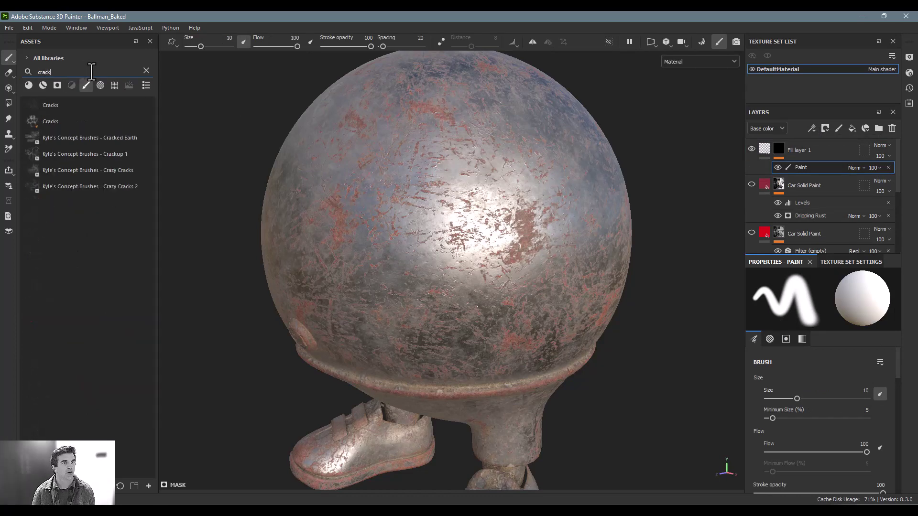
click(44, 120)
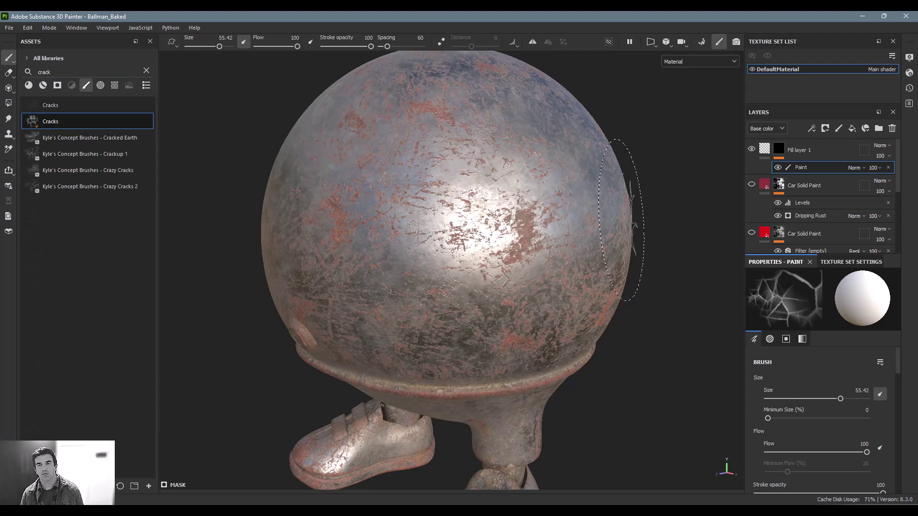
Lower Fill layer 1's height to -0.48 and target its mask for painting.
click(765, 150)
drag(810, 409, 784, 410)
click(778, 151)
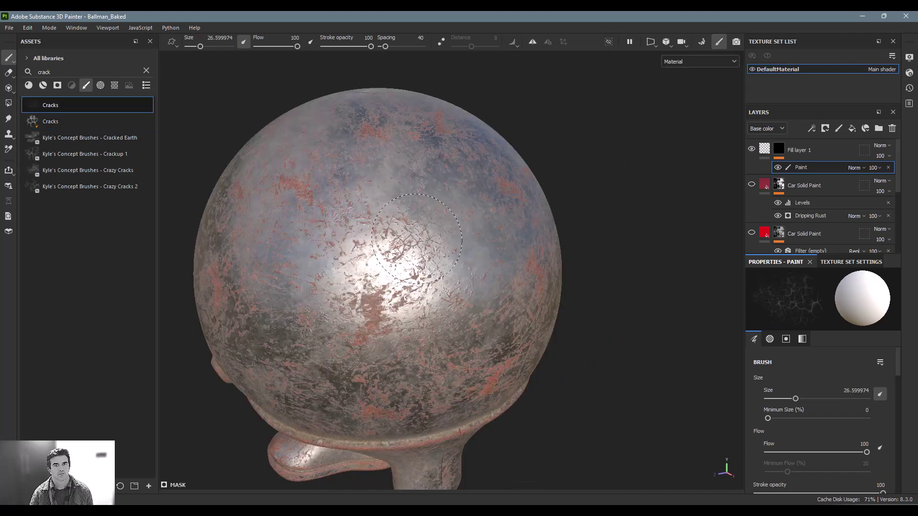
Paint recessed crack strokes across the sphere with the Cracks brush.
mouse_move(404, 234)
mouse_down()
mouse_move(382, 230)
mouse_move(399, 265)
mouse_move(471, 270)
mouse_move(463, 215)
mouse_up()
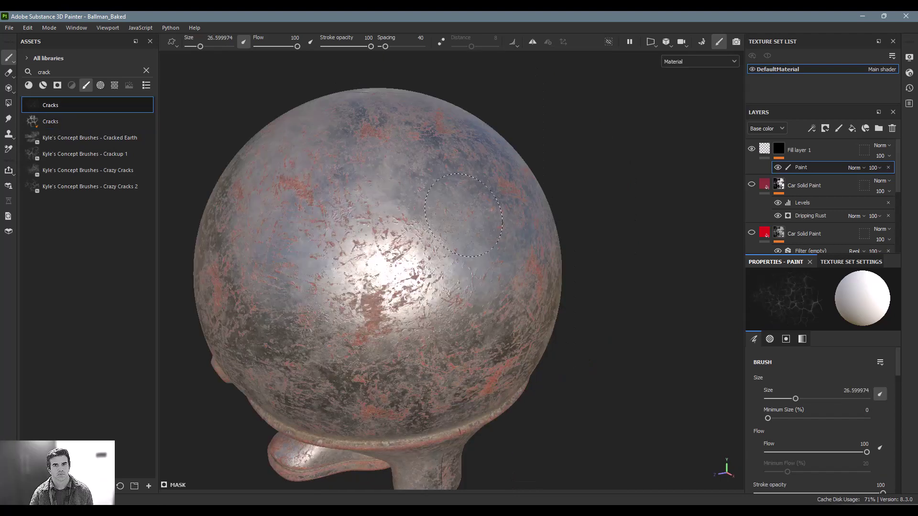
mouse_move(370, 224)
mouse_down()
mouse_move(392, 248)
mouse_move(421, 215)
mouse_up()
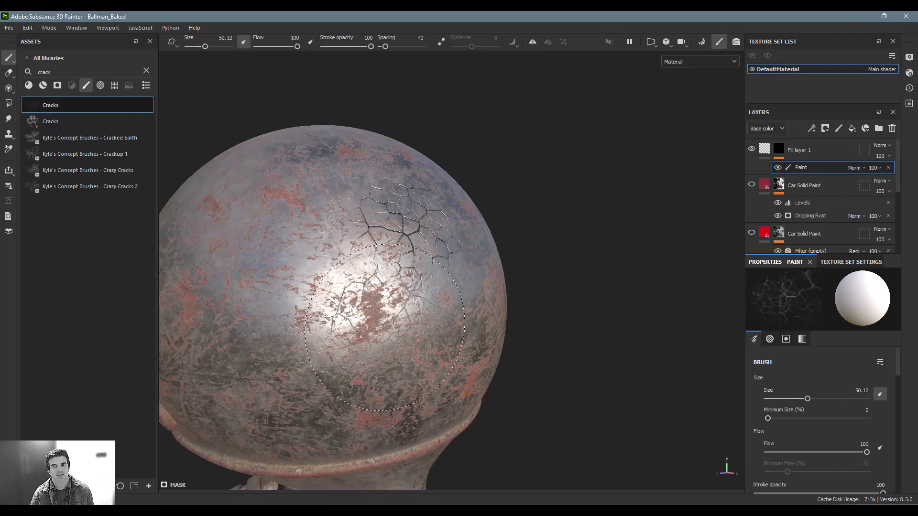
mouse_move(267, 248)
mouse_down()
mouse_move(279, 313)
mouse_move(369, 328)
mouse_move(311, 234)
mouse_move(467, 301)
mouse_up()
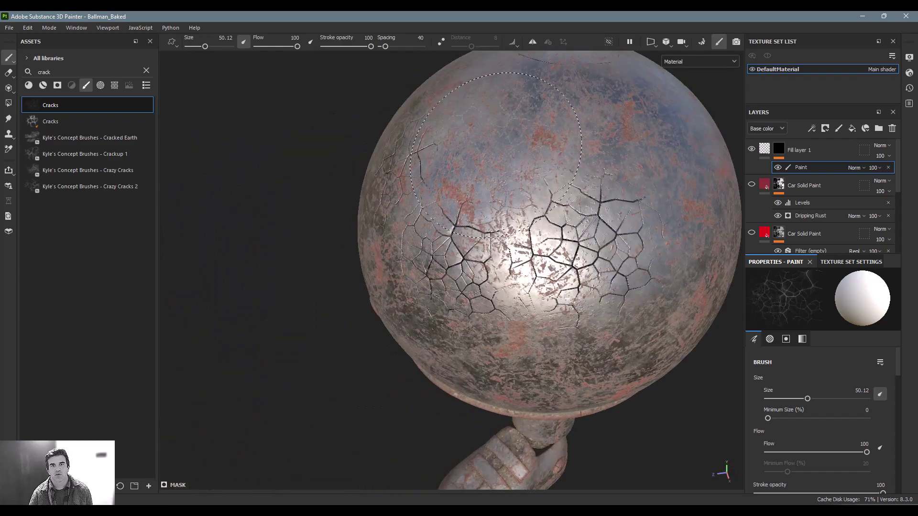
mouse_move(496, 156)
alt+mouse_down()
mouse_move(506, 307)
mouse_move(564, 215)
mouse_move(566, 287)
mouse_move(552, 272)
alt+mouse_up()
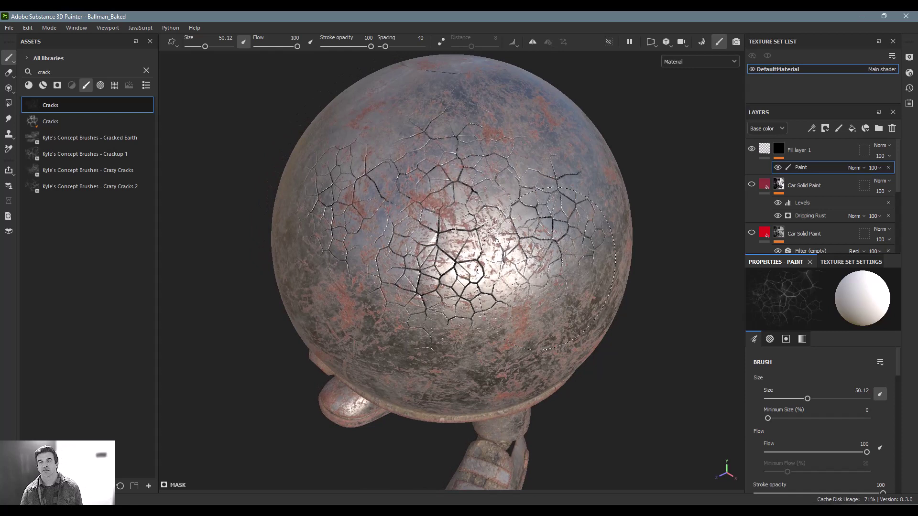
click(811, 129)
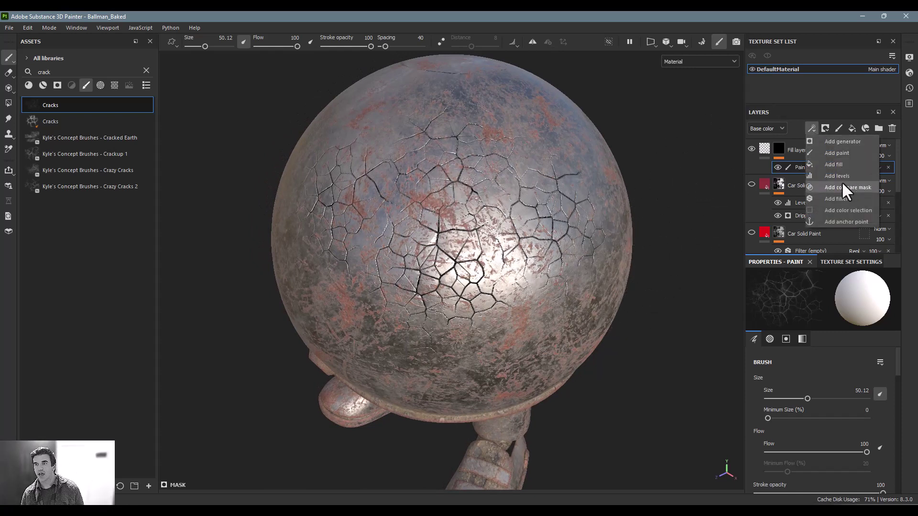
Add a Blur Slope filter to the crack mask with intensity about 0.026.
click(842, 198)
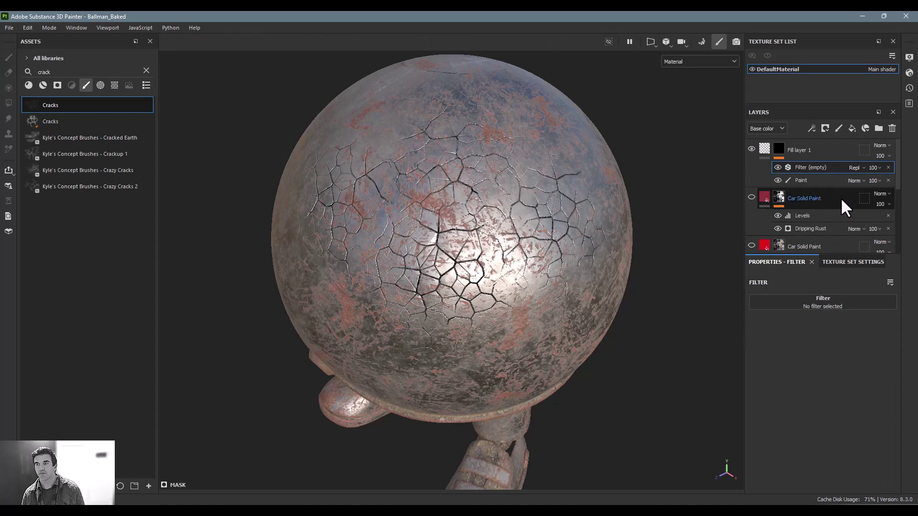
click(838, 298)
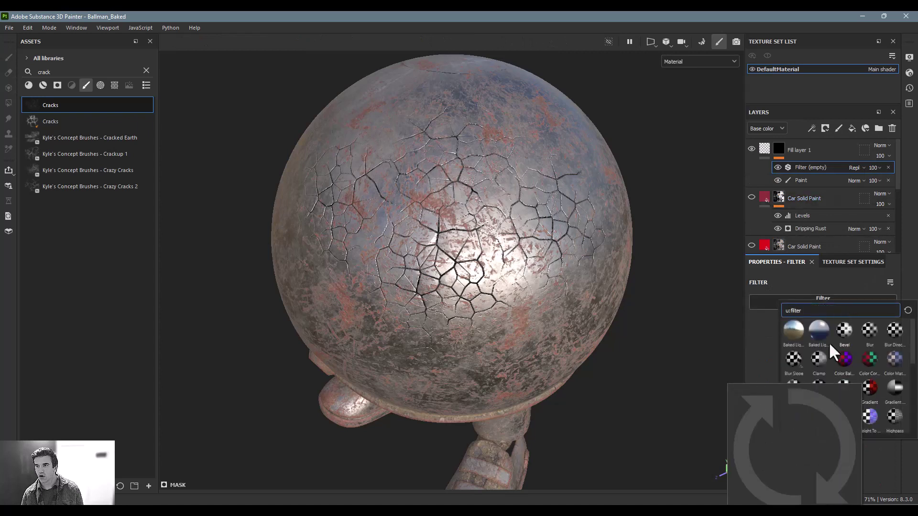
click(791, 362)
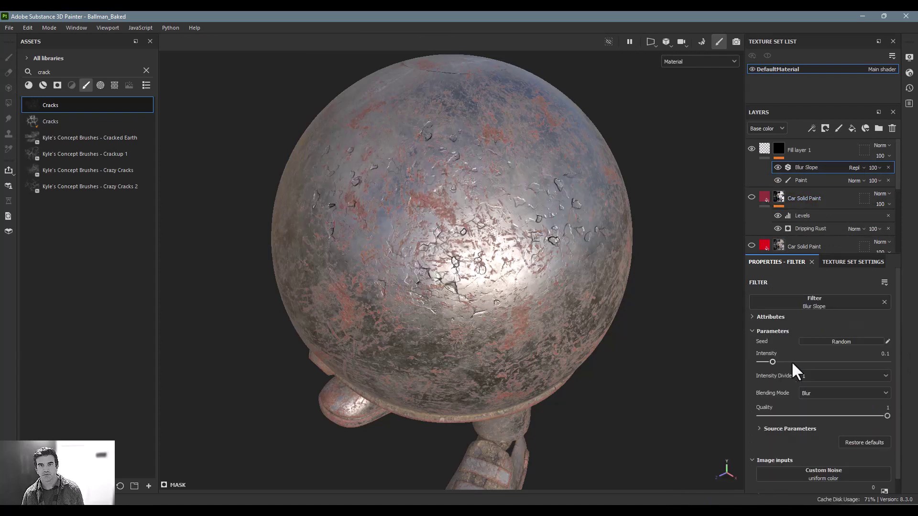
alt+right_drag(337, 214, 516, 234)
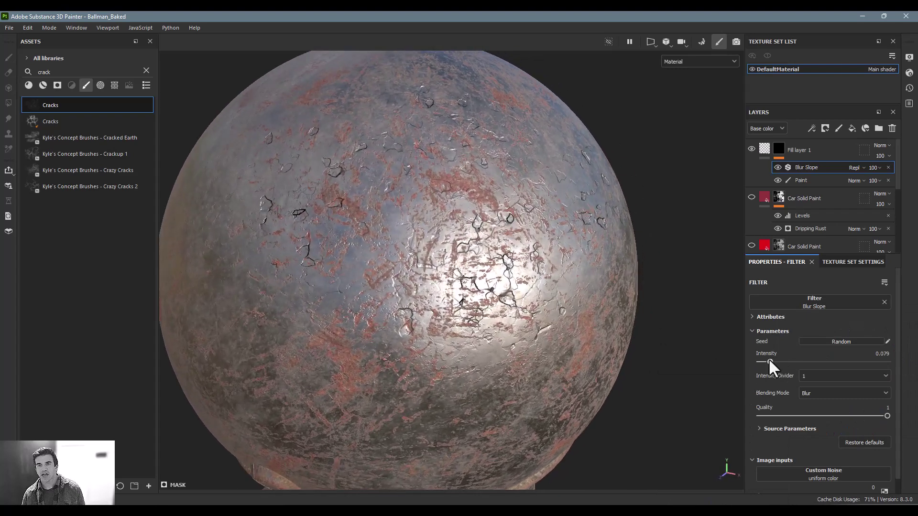
drag(769, 361, 761, 362)
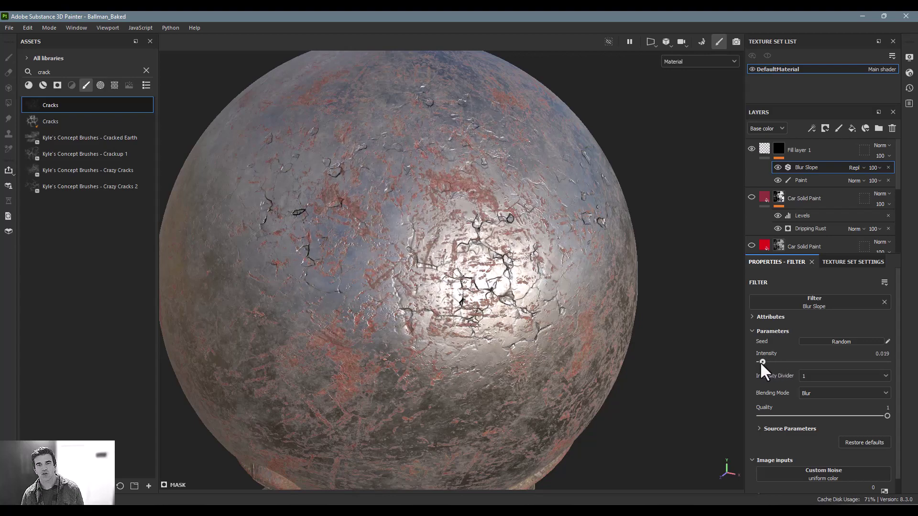
drag(760, 363, 762, 363)
mouse_move(598, 268)
alt+mouse_down()
mouse_move(492, 230)
mouse_move(622, 285)
mouse_move(544, 266)
mouse_move(457, 297)
mouse_move(505, 248)
mouse_move(666, 307)
mouse_move(602, 280)
mouse_move(559, 351)
mouse_move(615, 332)
mouse_move(609, 348)
alt+mouse_up()
Open the Blur Slope filter settings and lower Quality to 0.08.
click(809, 182)
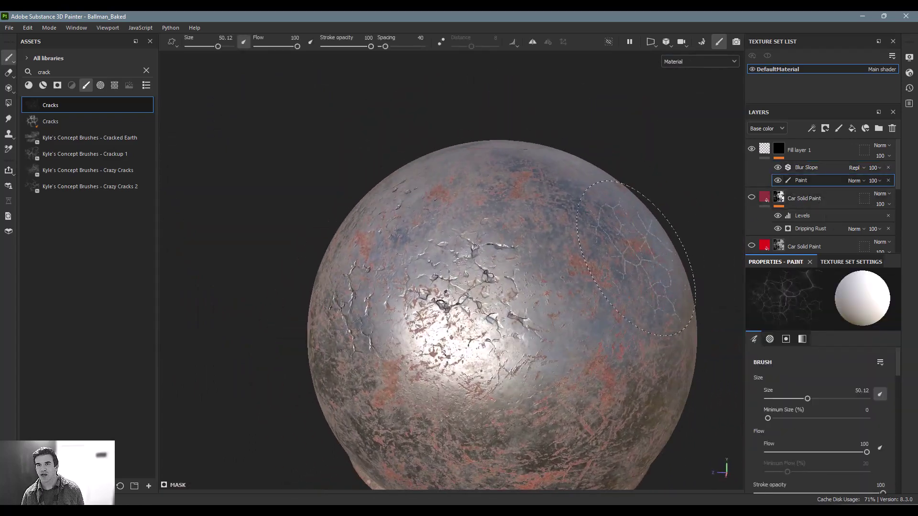
mouse_move(579, 277)
alt+mouse_down()
mouse_move(635, 282)
mouse_move(622, 297)
mouse_move(666, 364)
mouse_move(509, 266)
mouse_move(311, 306)
mouse_move(415, 291)
mouse_move(530, 256)
mouse_move(475, 297)
mouse_move(486, 271)
mouse_move(652, 248)
mouse_move(594, 239)
alt+mouse_up()
key(f)
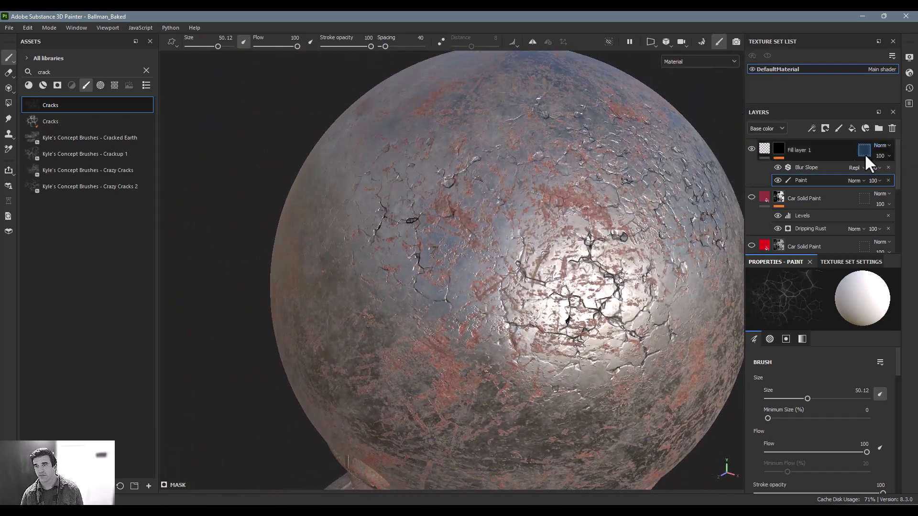
click(815, 167)
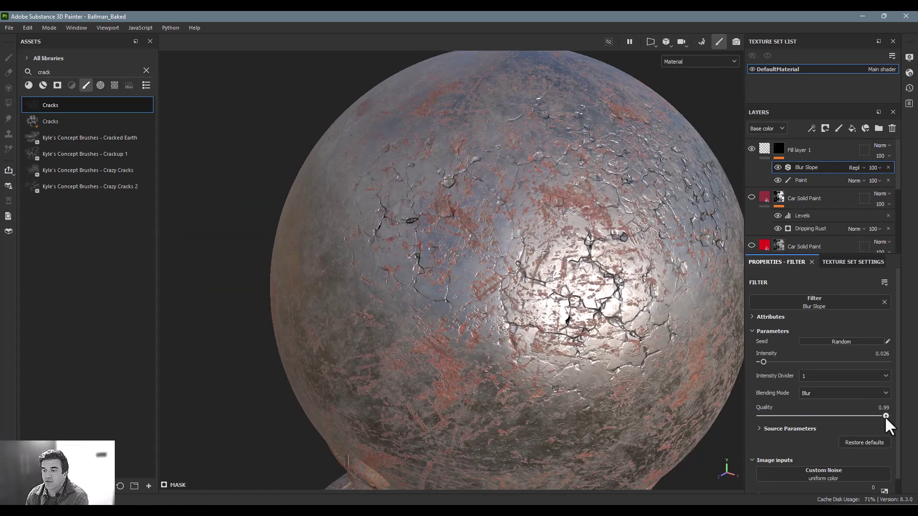
drag(886, 416, 769, 410)
Try Intensity Divider values of 100 and 10 with intensities around 0.147 and 0.5.
click(816, 379)
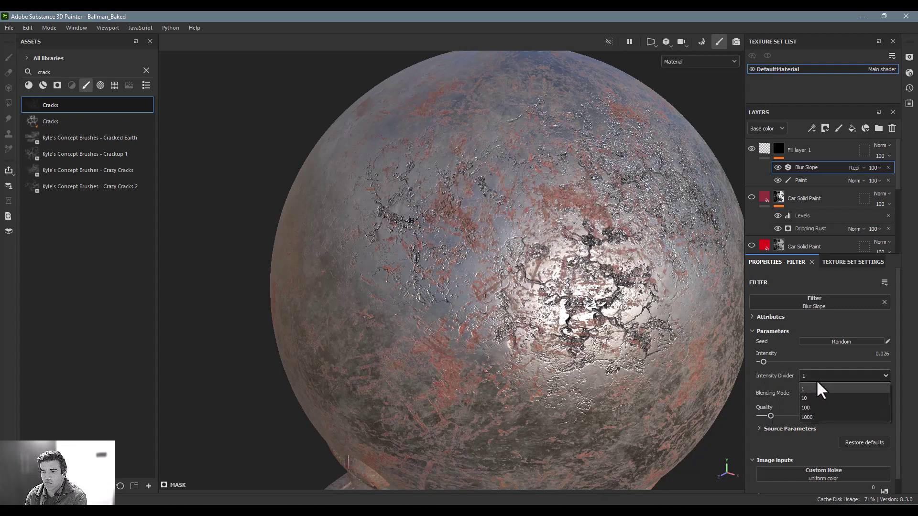
click(808, 406)
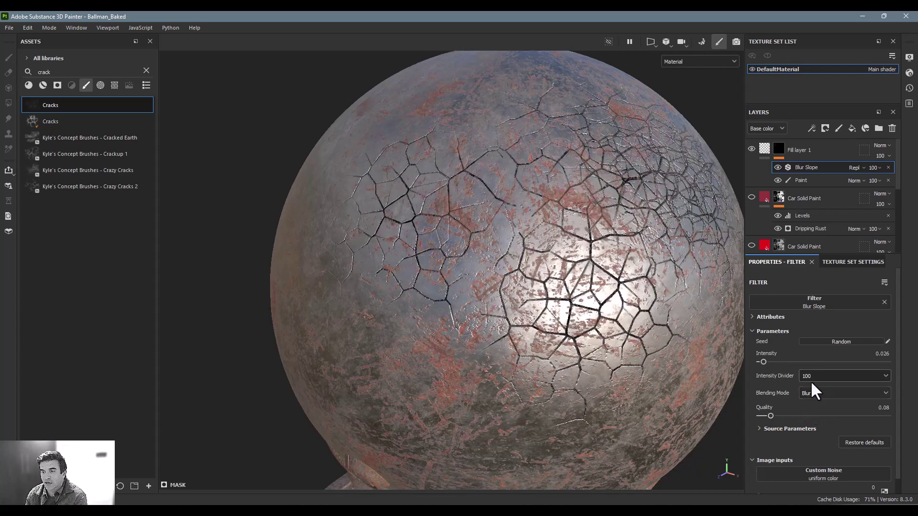
click(810, 380)
click(810, 398)
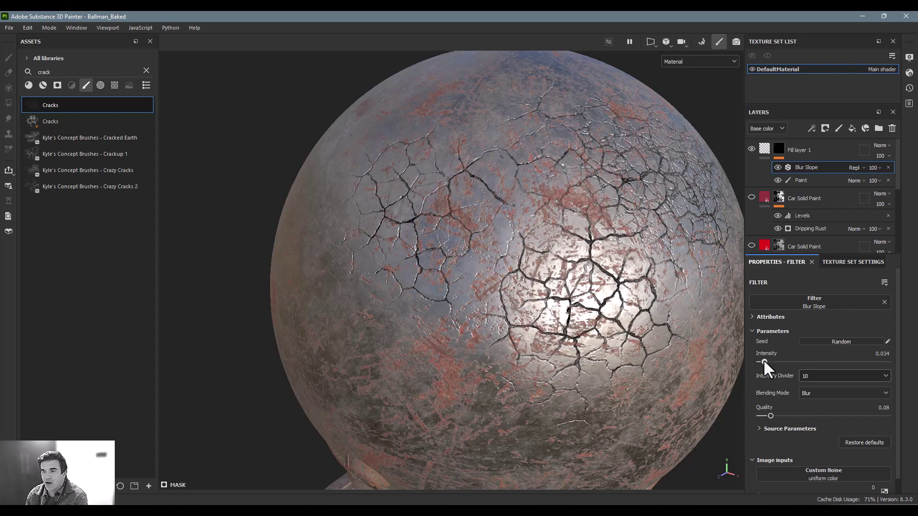
mouse_move(763, 361)
mouse_down()
mouse_move(779, 362)
mouse_move(764, 362)
mouse_up()
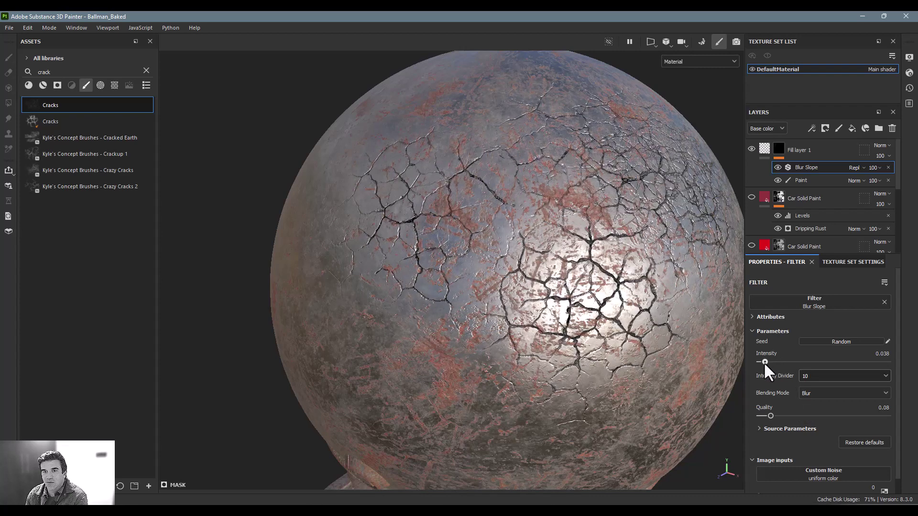
click(838, 378)
click(827, 406)
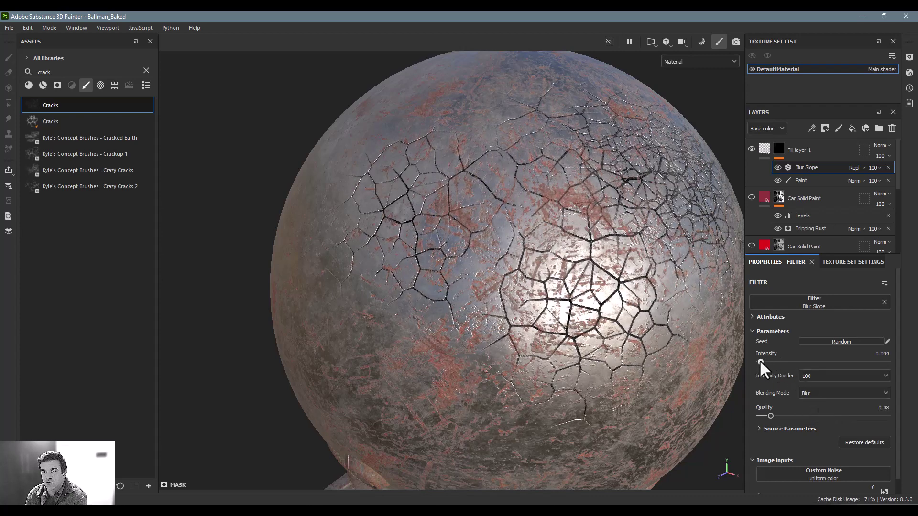
drag(764, 362, 831, 362)
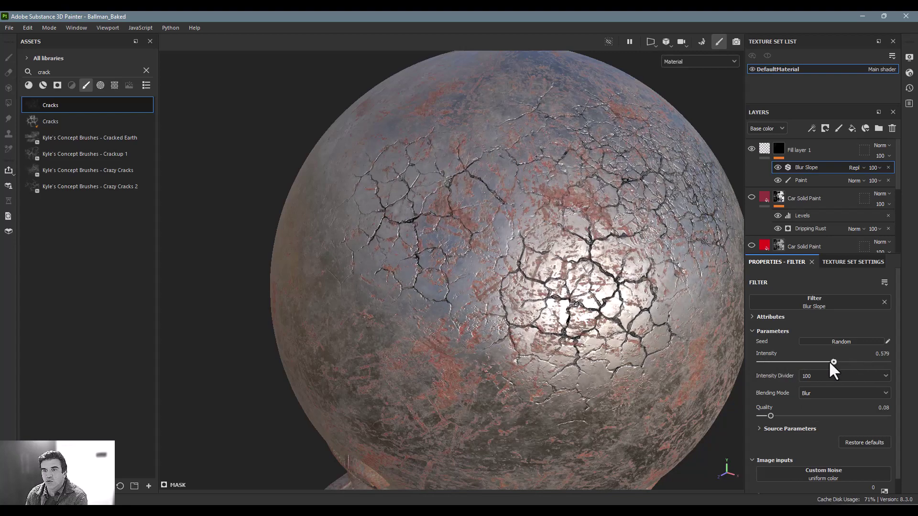
Settle on Intensity Divider 10 with Blur Slope intensity 0.15.
alt+drag(618, 322, 497, 309)
key(f)
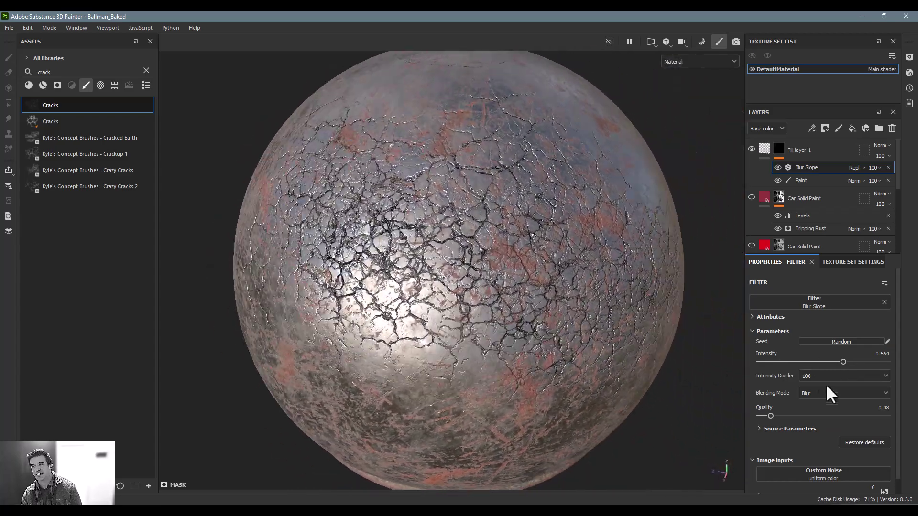
click(823, 377)
click(819, 394)
drag(844, 362, 767, 369)
alt+middle_drag(358, 124, 501, 239)
alt+right_drag(501, 239, 604, 283)
alt+middle_drag(605, 283, 652, 312)
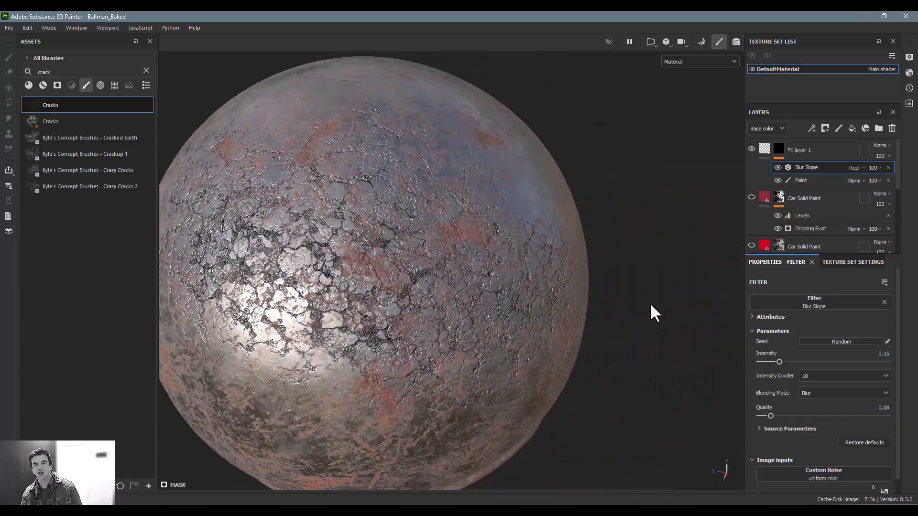
scroll(611, 272, up, 3)
alt+right_drag(611, 272, 512, 283)
alt+middle_drag(511, 283, 625, 302)
alt+right_drag(624, 302, 516, 297)
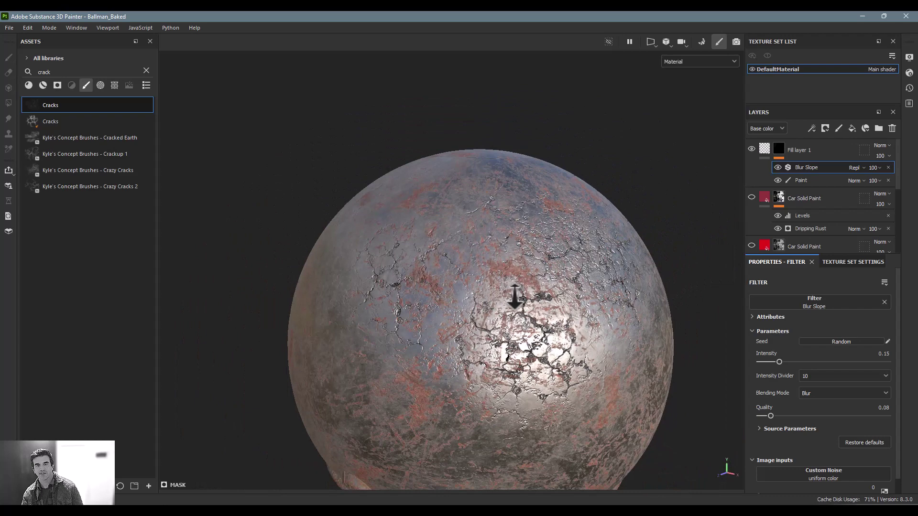
alt+drag(516, 297, 586, 266)
alt+right_drag(586, 265, 508, 239)
alt+drag(508, 239, 507, 259)
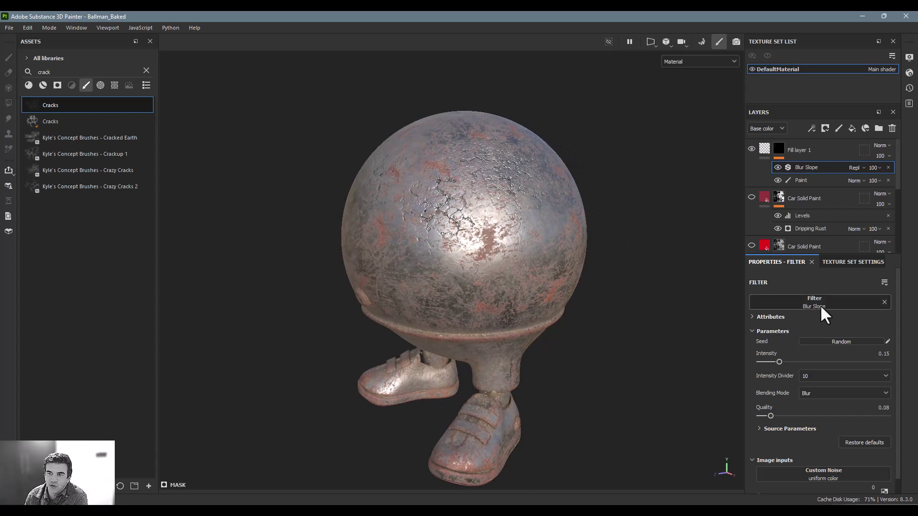
Open the online documentation from the Help menu, then close the browser.
click(192, 27)
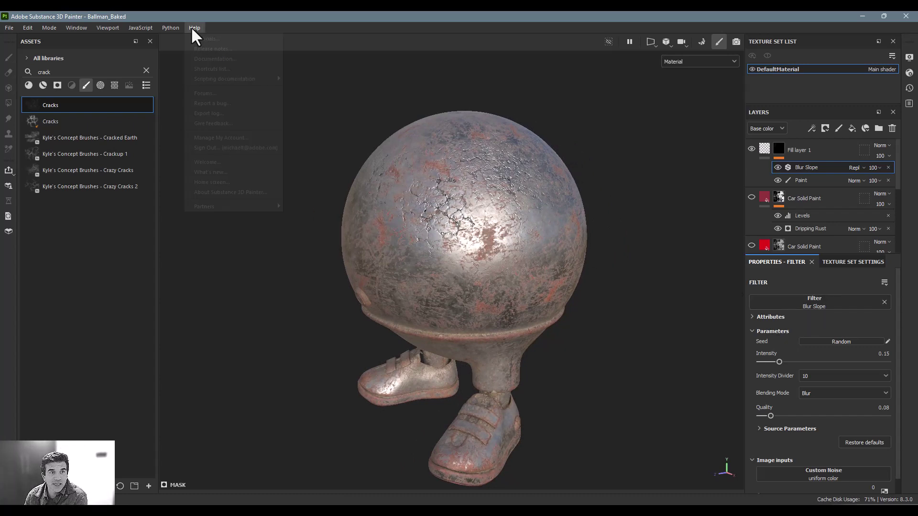
click(215, 61)
click(911, 23)
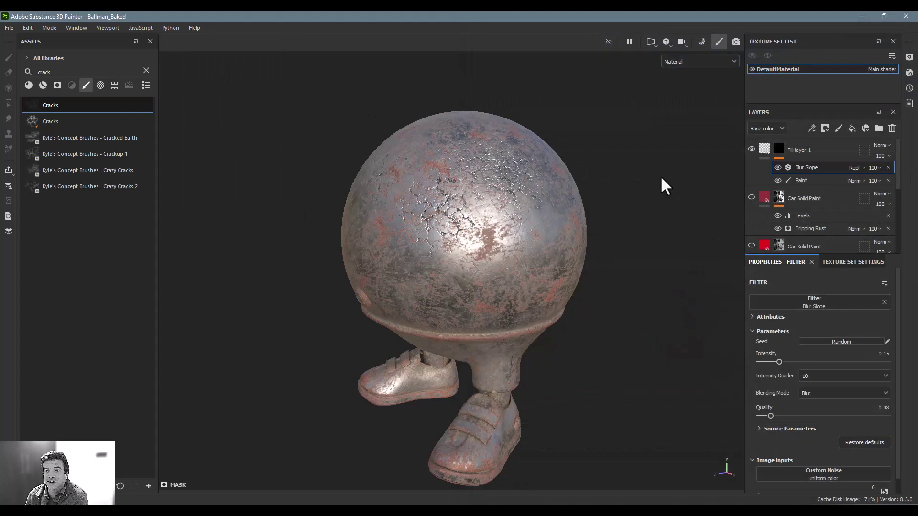
Open the Blur Slope filter slot's picker and scroll through the available filters.
click(816, 303)
scroll(832, 377, down, 3)
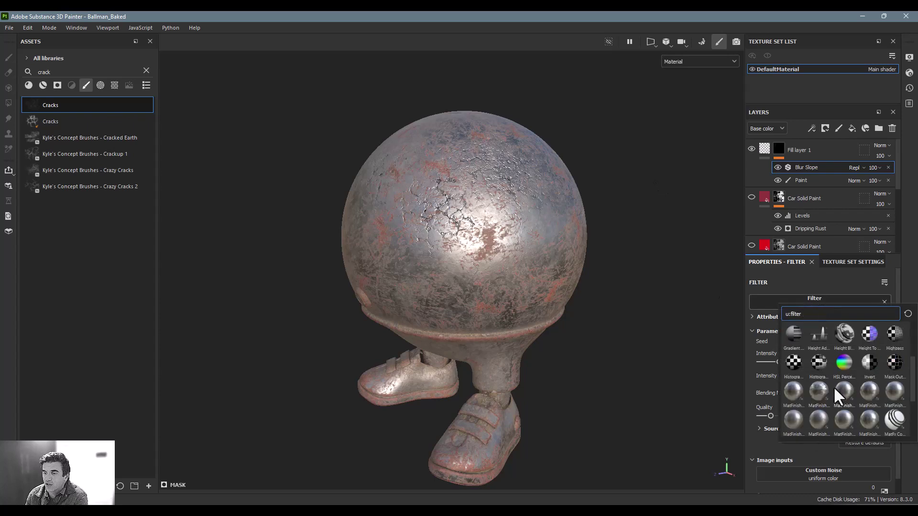
scroll(831, 379, down, 3)
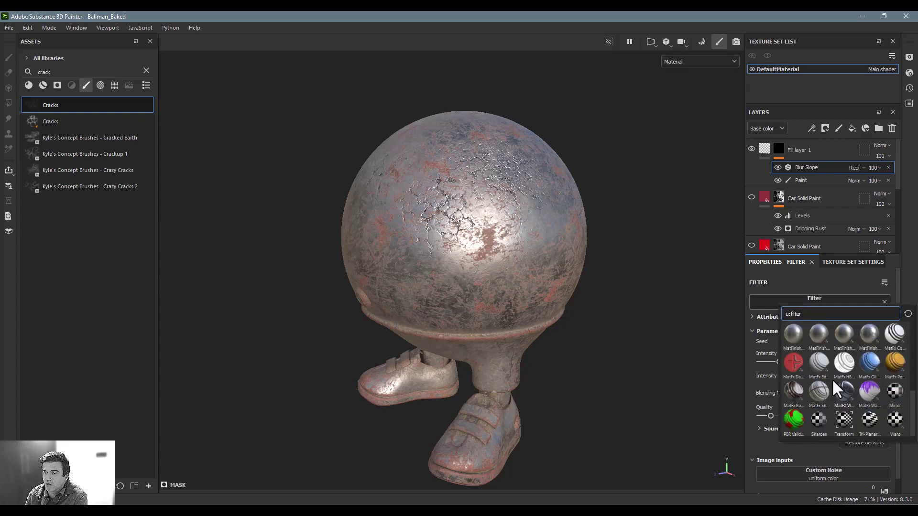